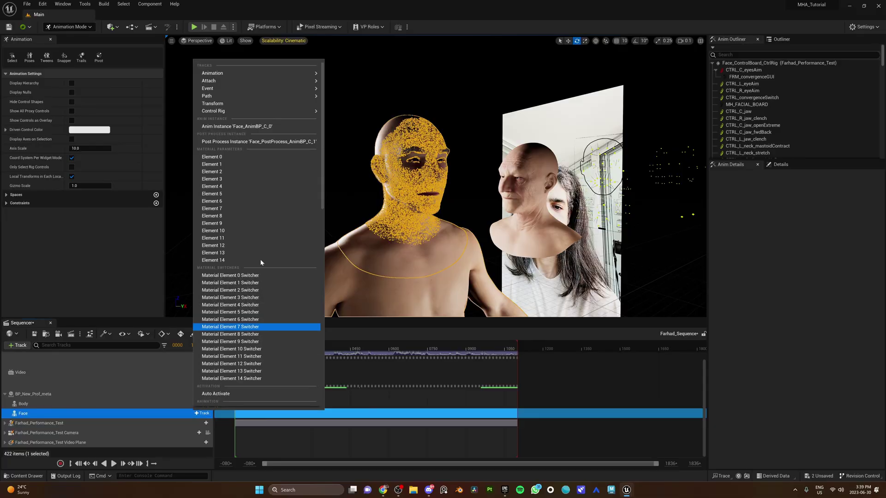
# - Add the baked facial animation sequence to the MetaHuman's Face track in Sequencer
pyautogui.moveTo(243, 76)
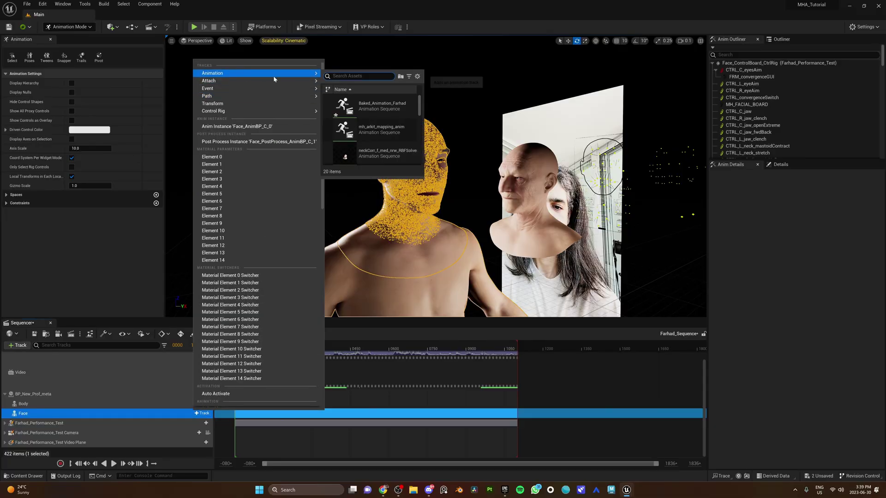
pyautogui.click(390, 109)
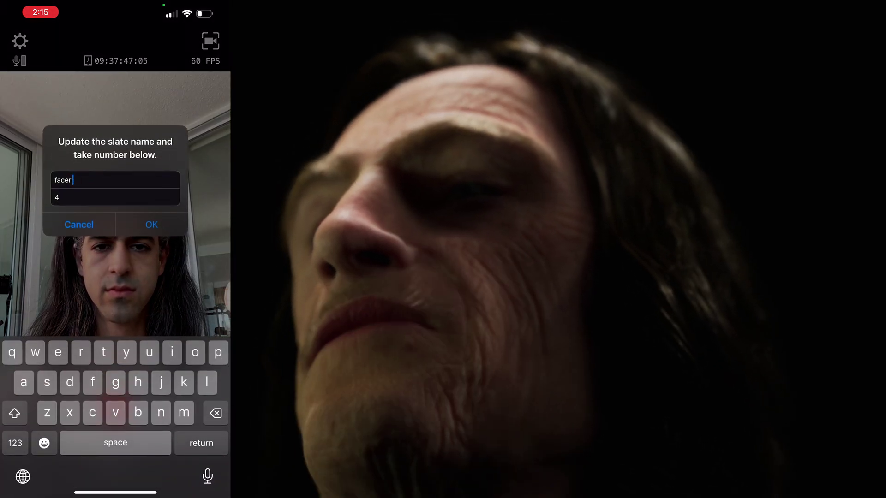
# - Set the recording's slate name to calib and its take number to 1 in the iPhone capture app
pyautogui.write('ib')
pyautogui.click(115, 197)
pyautogui.press('BackSpace')
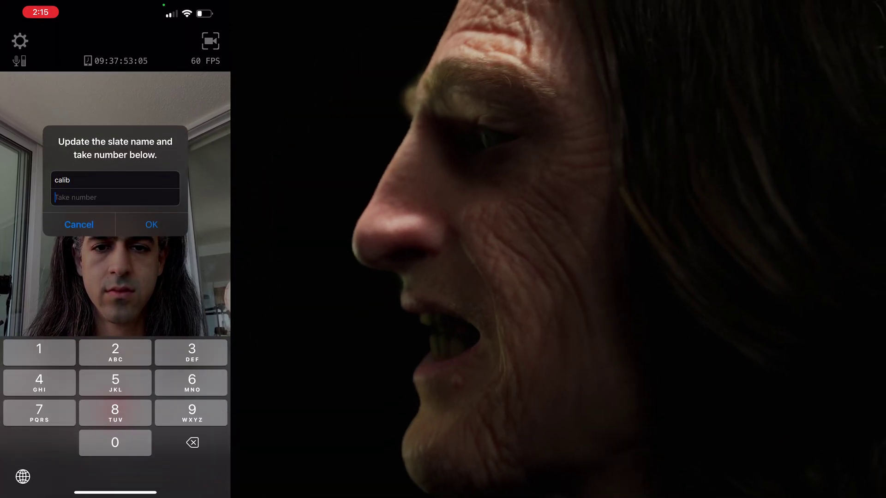
pyautogui.write('1')
pyautogui.click(151, 224)
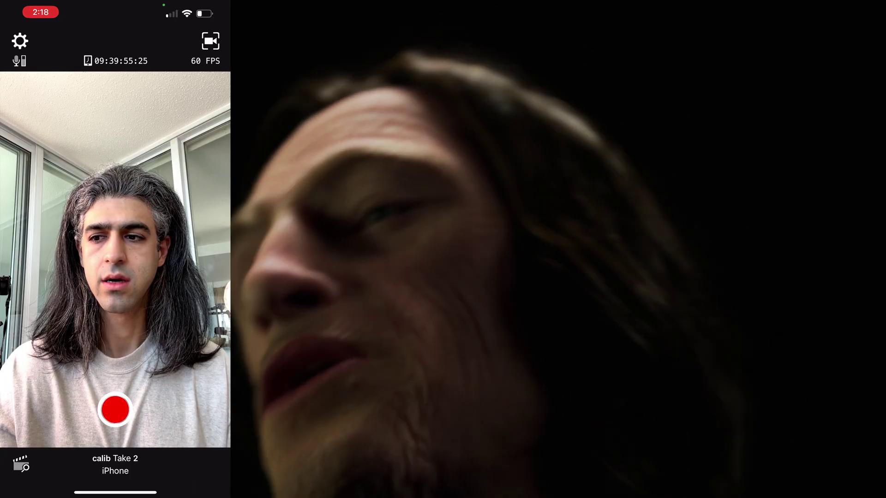
# - Change the slate name to main for the next recording and clear its take number
pyautogui.click(112, 455)
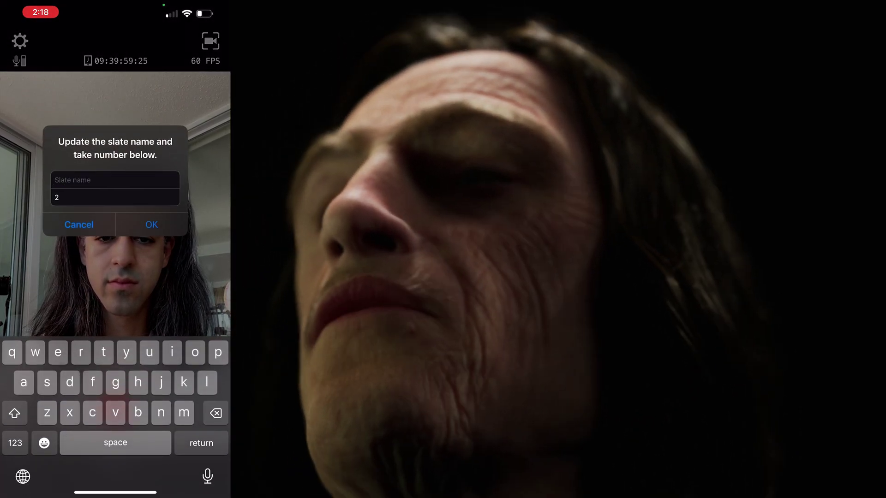
pyautogui.click(115, 197)
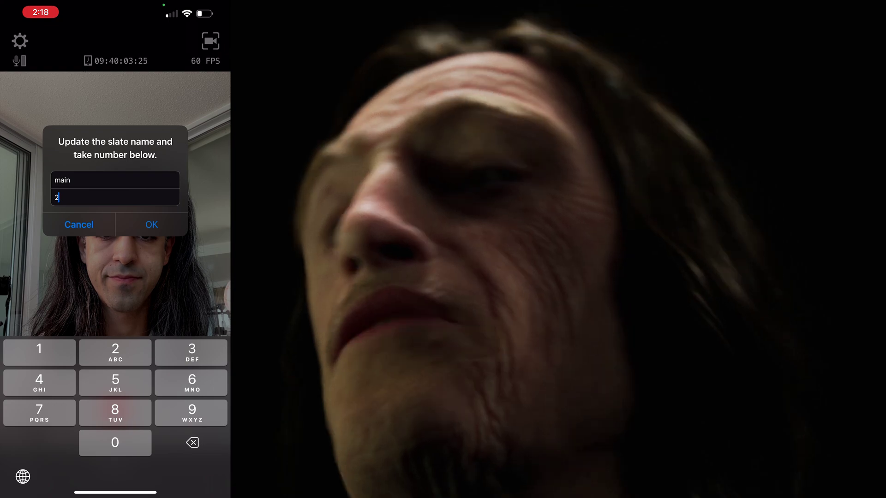
pyautogui.press('BackSpace')
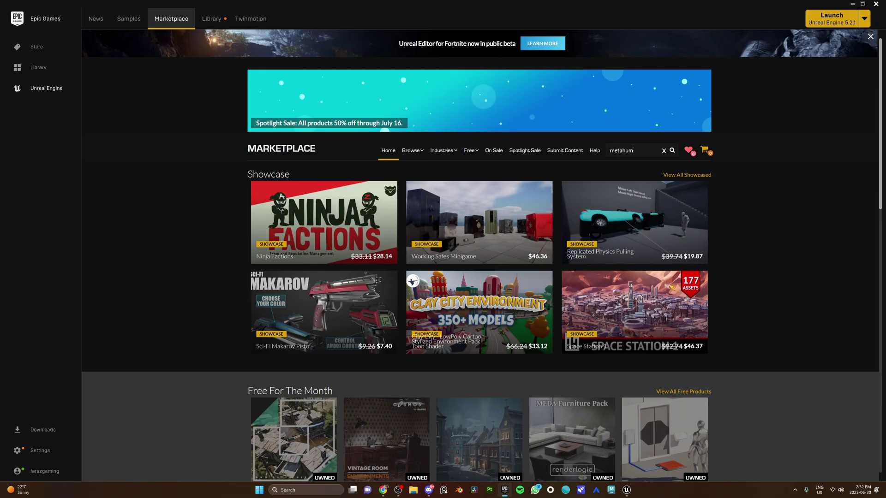
# - Switch to the Epic Games Launcher, search the Marketplace for metahuman and open the MetaHuman Plugin page
pyautogui.write('an')
pyautogui.press('Return')
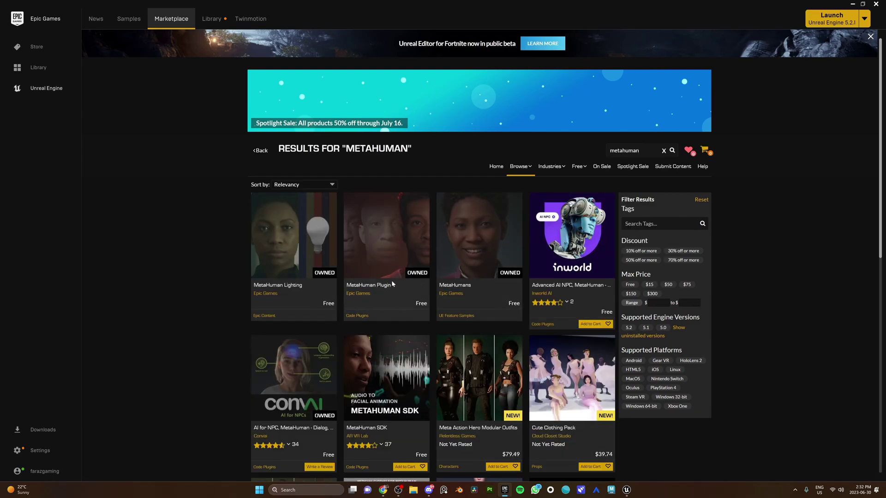
pyautogui.click(389, 259)
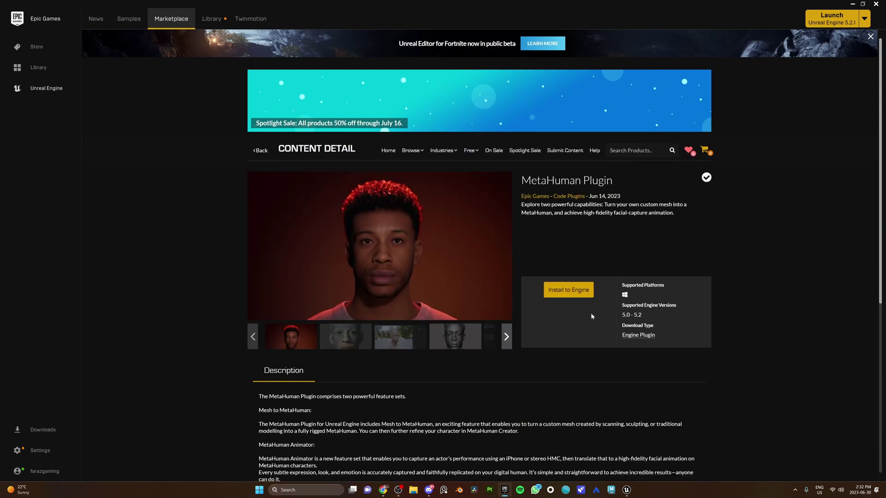
# - Start installing the MetaHuman Plugin to the engine, from its product page and from the library's vault
pyautogui.click(563, 296)
pyautogui.click(517, 264)
pyautogui.click(212, 18)
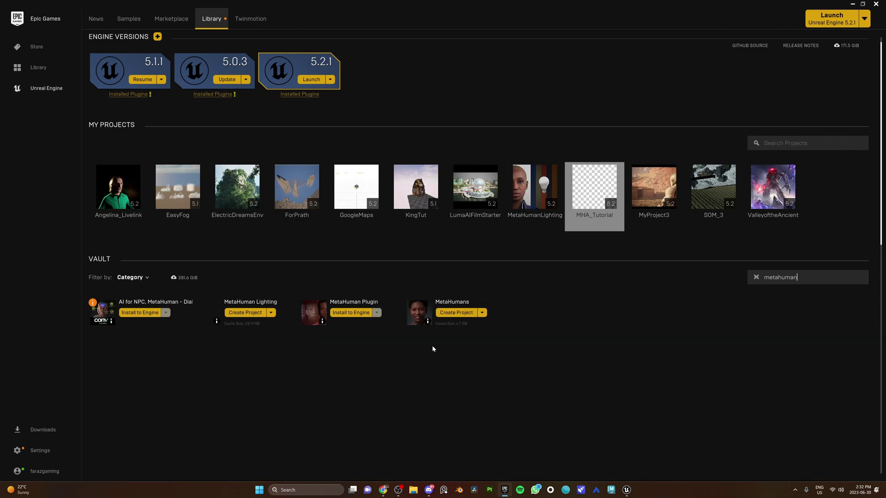
pyautogui.click(353, 313)
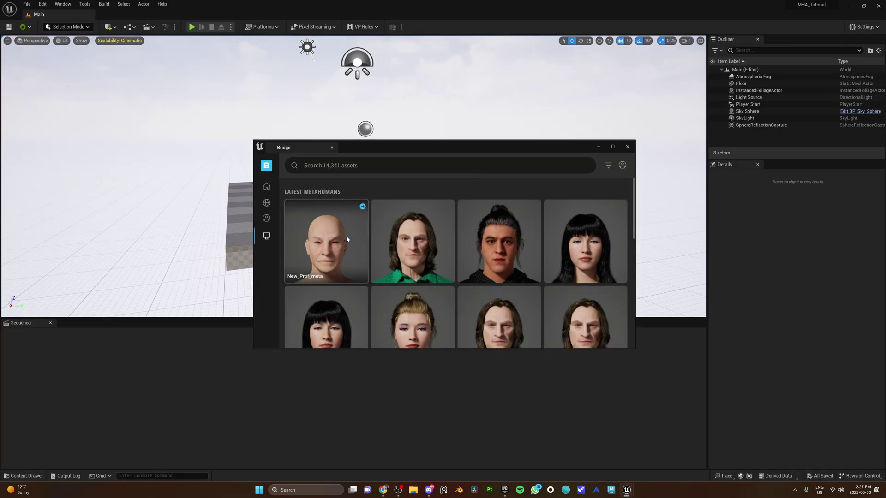
# - Switch to Quixel Bridge in Unreal Engine and pick the New_Prof_meta MetaHuman
pyautogui.click(347, 239)
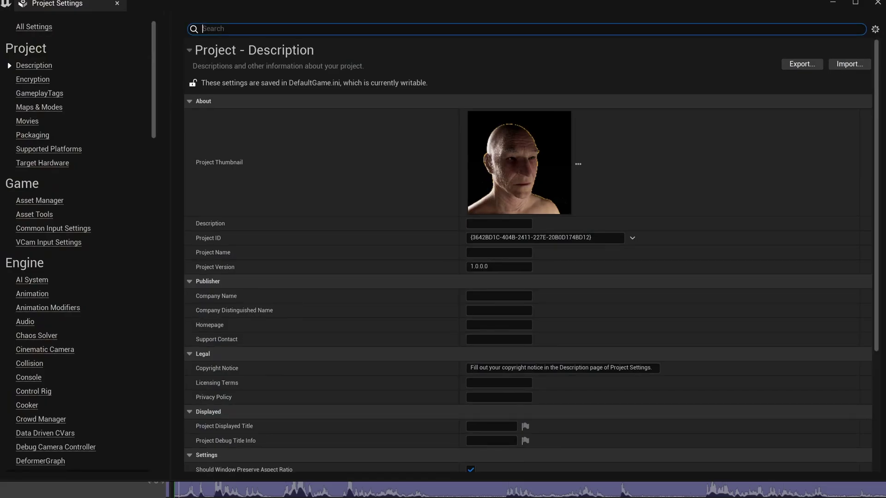
# - Search the project settings for cache and look through the matching options
pyautogui.write('cache')
pyautogui.scroll(-10, 383, 277)
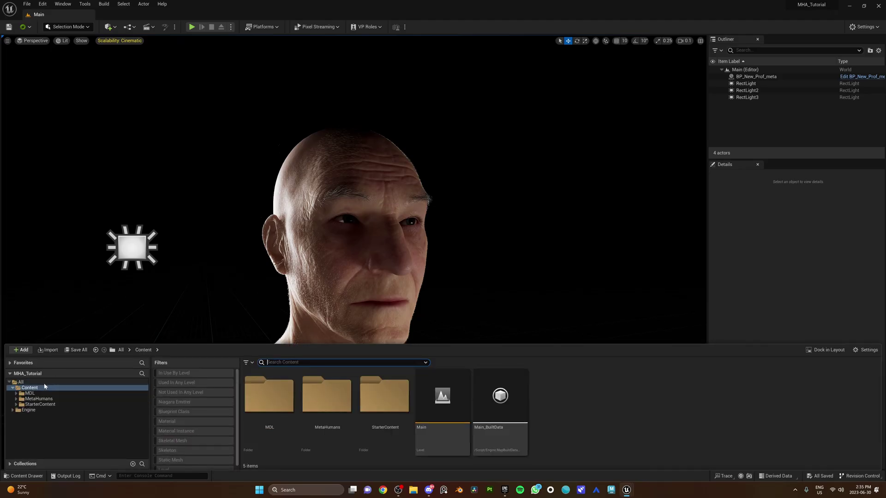
# - Create a new folder named MHA inside the project's Content folder
pyautogui.rightClick(28, 388)
pyautogui.click(65, 240)
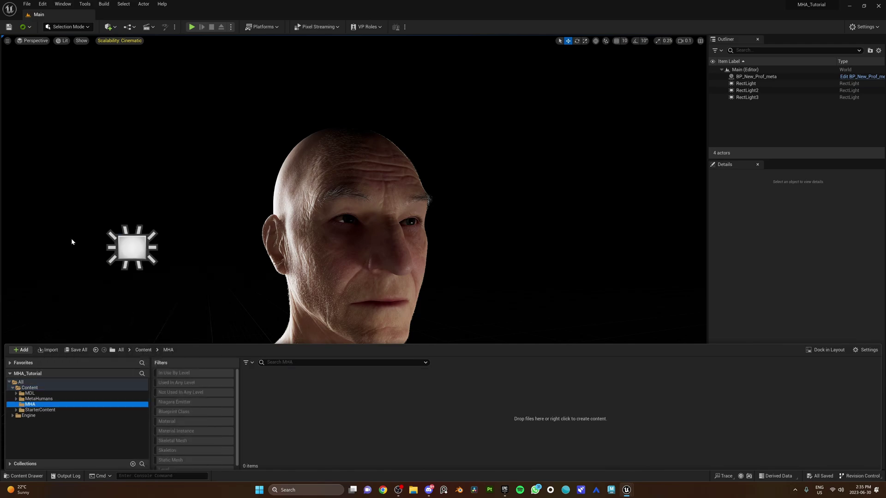
# - Create a MetaHuman Animator Capture Source asset in the MHA folder and open it
pyautogui.rightClick(364, 398)
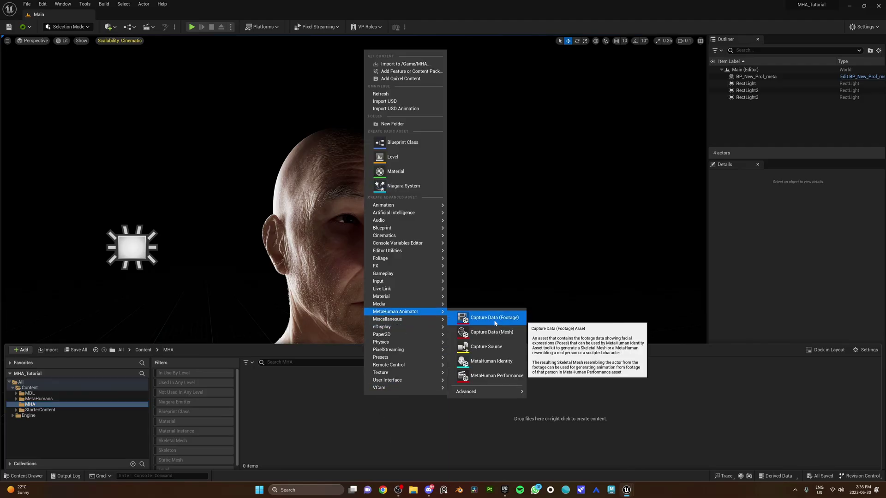
pyautogui.click(496, 349)
pyautogui.doubleClick(271, 396)
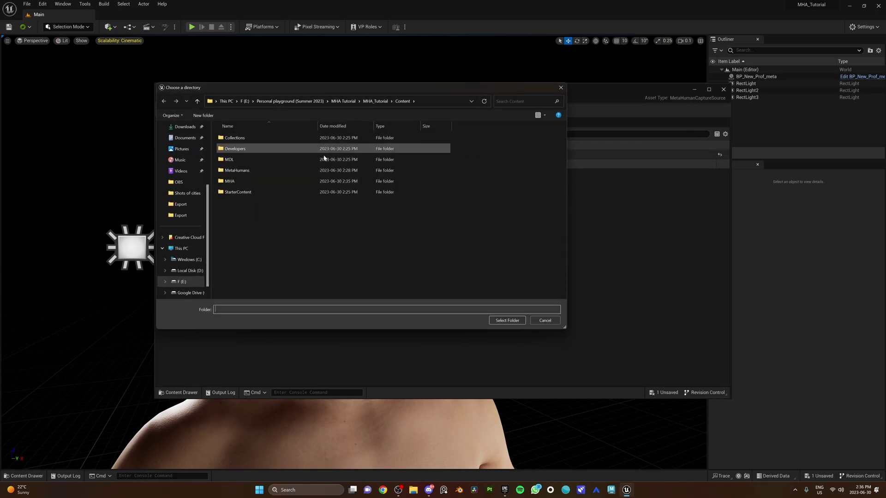
# - Dismiss the storage directory selection and set the capture source type to LiveLinkFace Connection
pyautogui.click(550, 321)
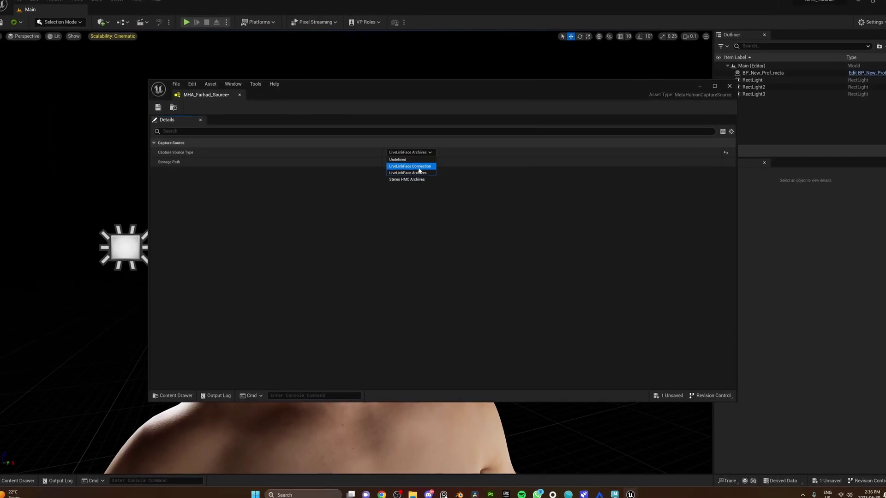
pyautogui.click(419, 168)
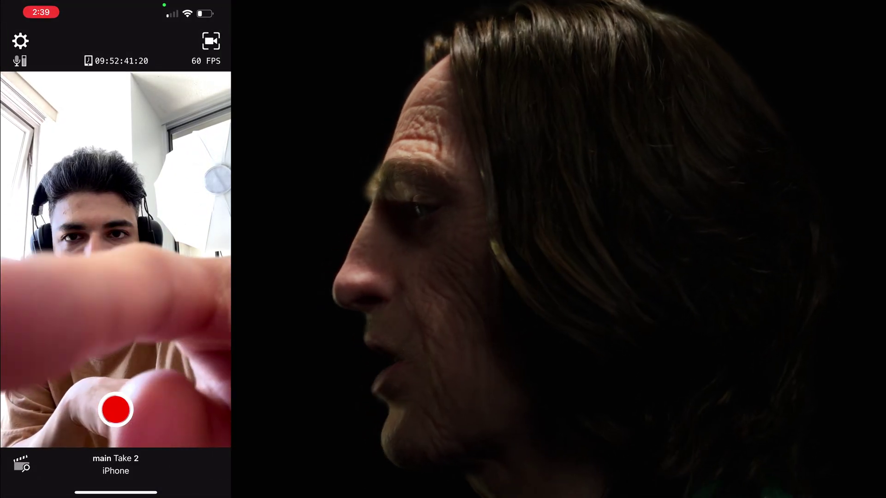
# - Switch to the iPhone capture app and open its OSC Server settings
pyautogui.click(21, 41)
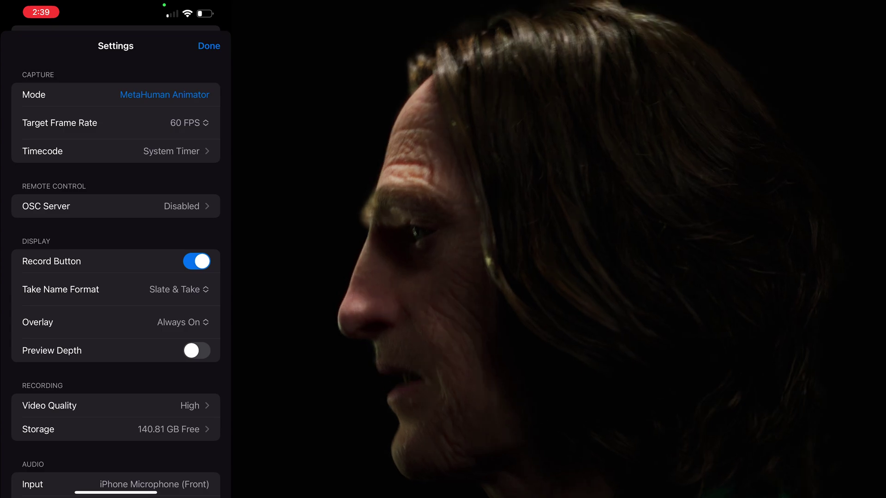
pyautogui.click(116, 206)
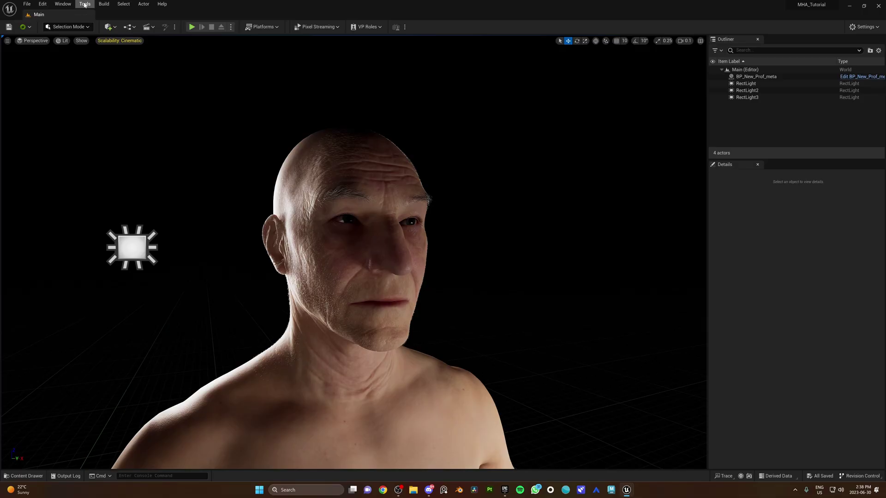
# - Open Capture Manager in Unreal Engine and add the main_1_iPhone and calib_1_iPhone takes to the import queue
pyautogui.click(85, 4)
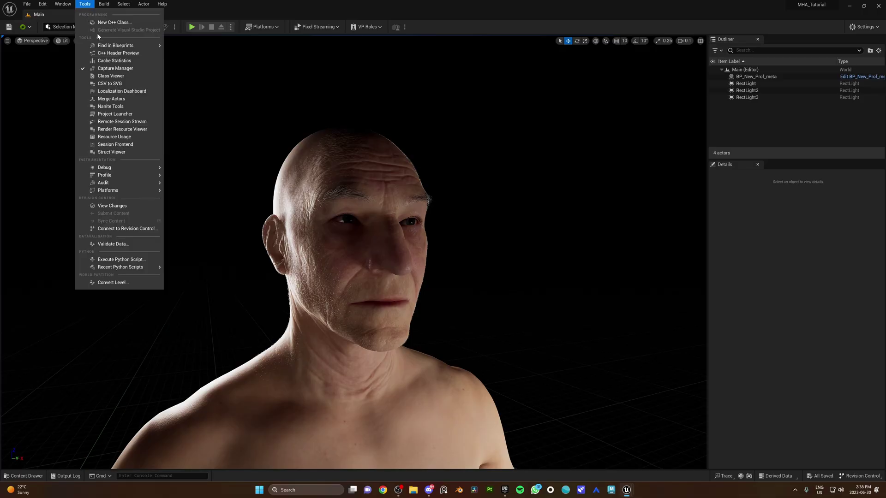
pyautogui.click(114, 69)
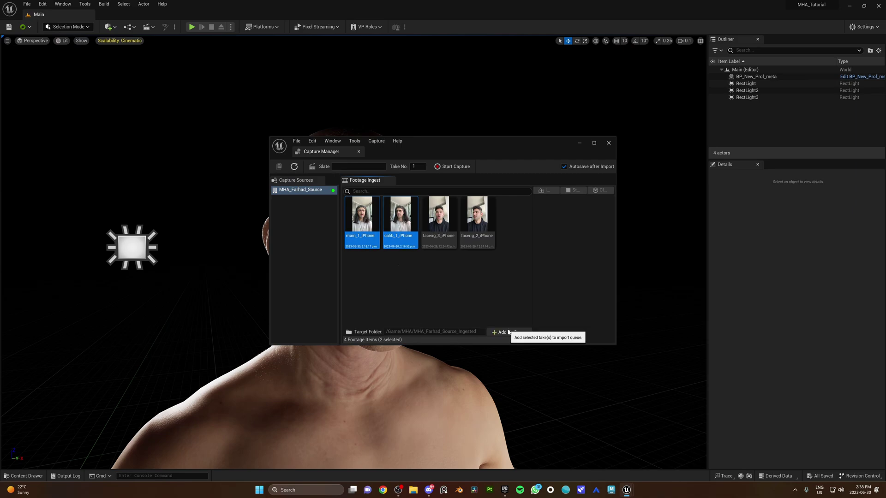
pyautogui.click(508, 333)
pyautogui.click(592, 144)
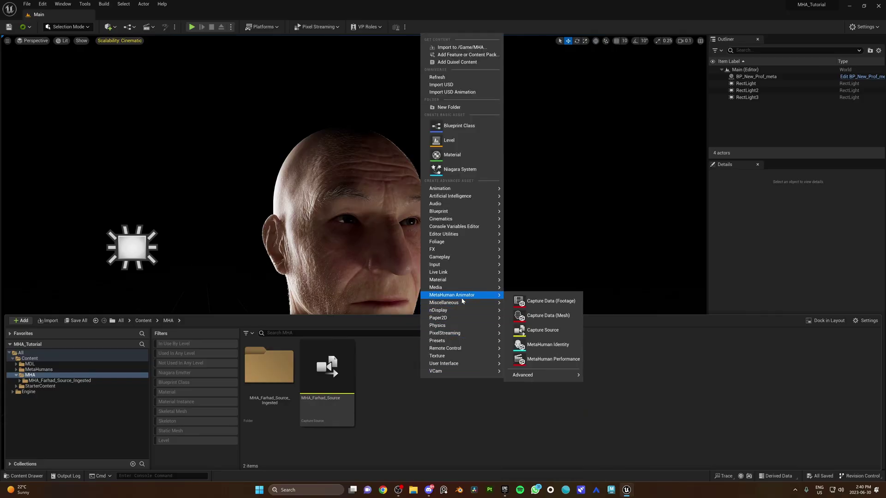
# - Create a MetaHuman Identity asset in the MHA folder and generate its components from the calib_1_iPhone footage
pyautogui.click(548, 344)
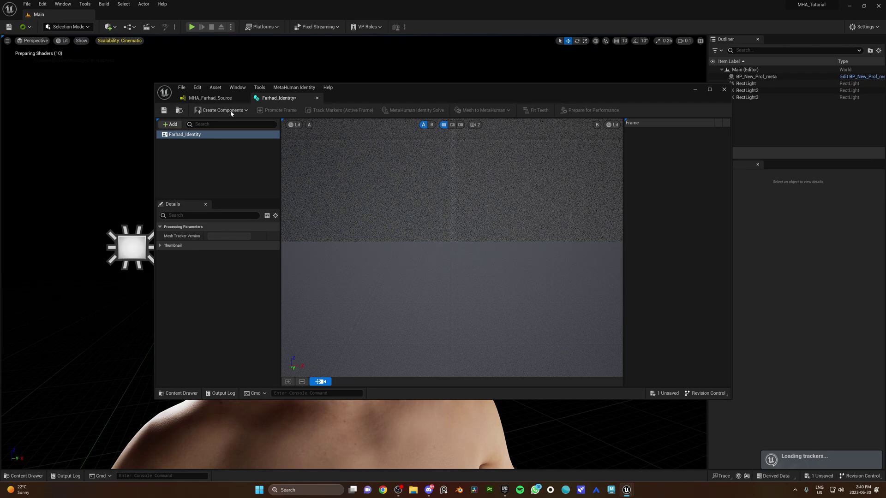
pyautogui.click(232, 112)
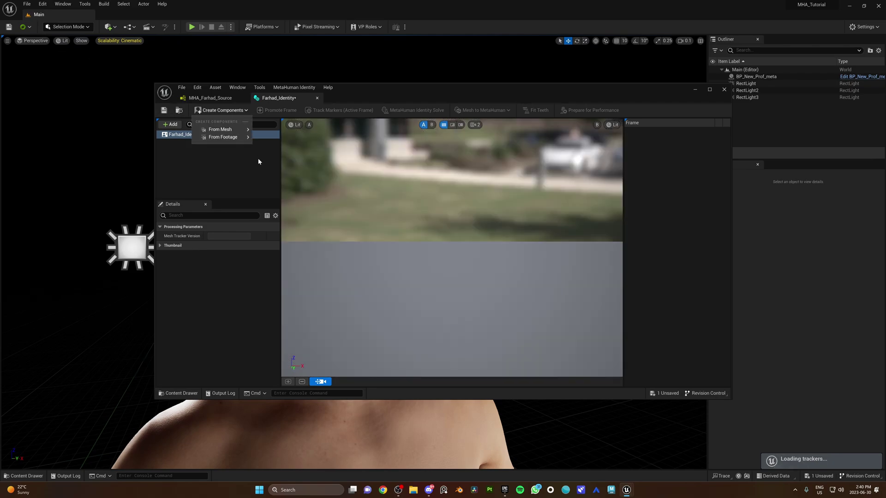
pyautogui.moveTo(231, 139)
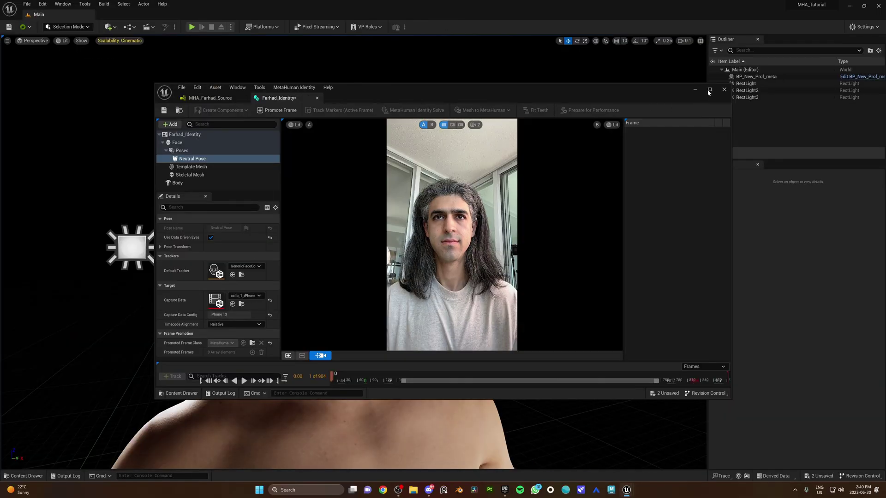
pyautogui.press('super+Up')
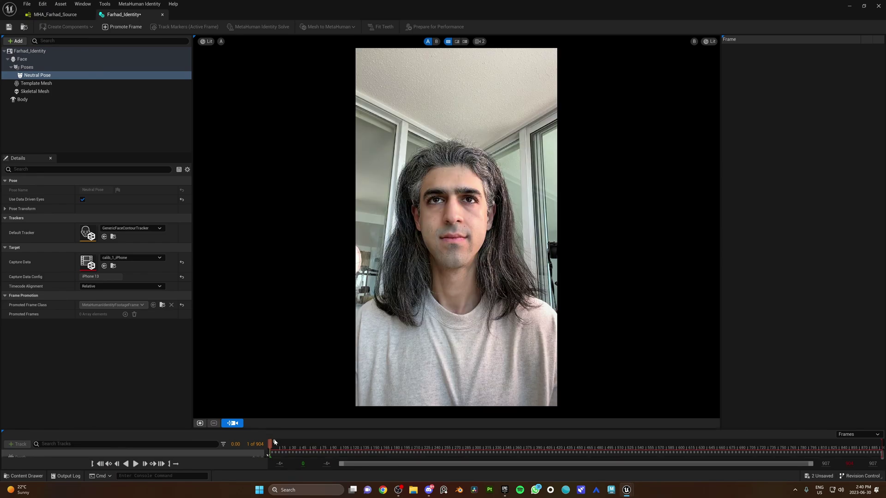
# - Find a front-facing neutral expression at frame 106 of the calibration footage and promote it for tracking
pyautogui.moveTo(277, 443); pyautogui.dragTo(347, 442)
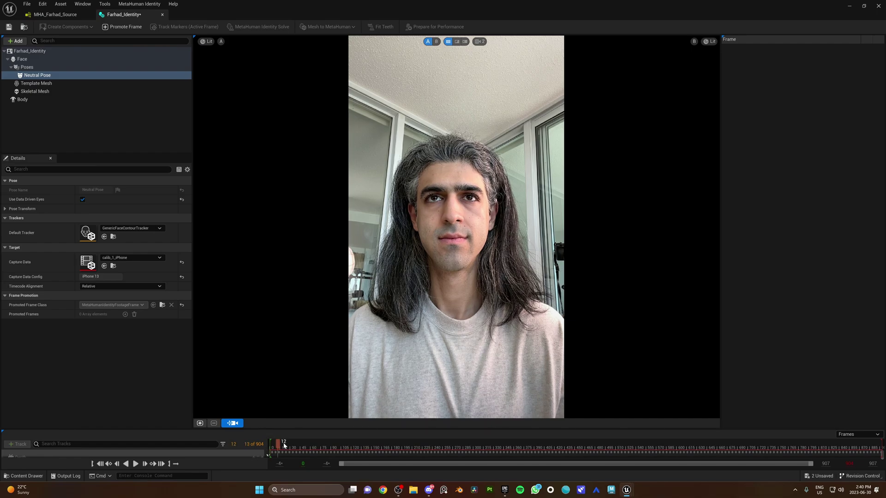
pyautogui.moveTo(328, 445); pyautogui.dragTo(345, 444)
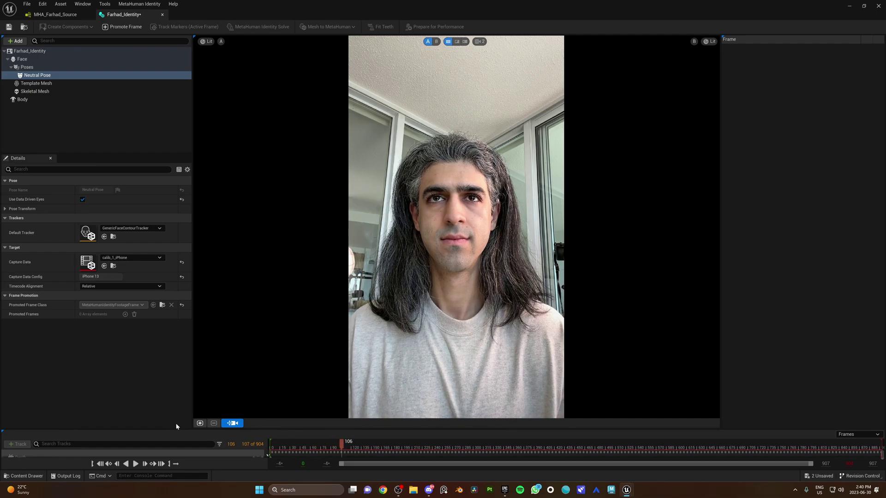
pyautogui.click(462, 264)
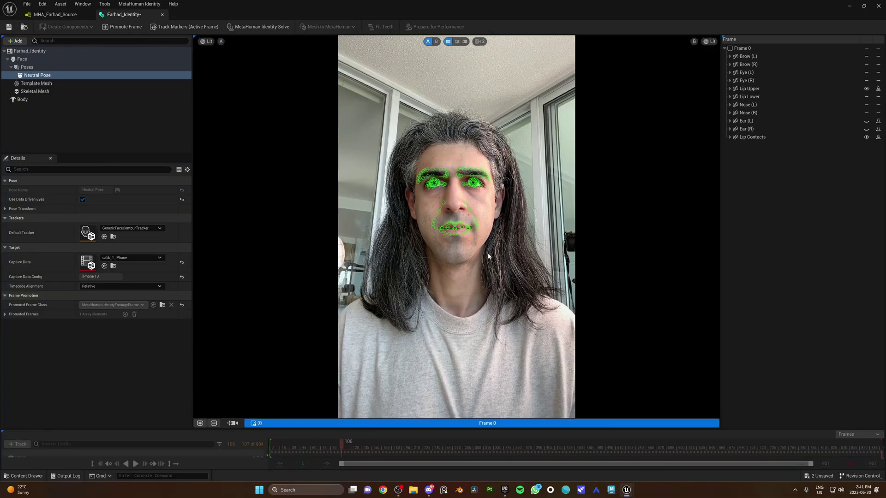
# - Promote frame 159 of the calibration footage, where the head is turned to one side, as the second tracked frame
pyautogui.click(233, 423)
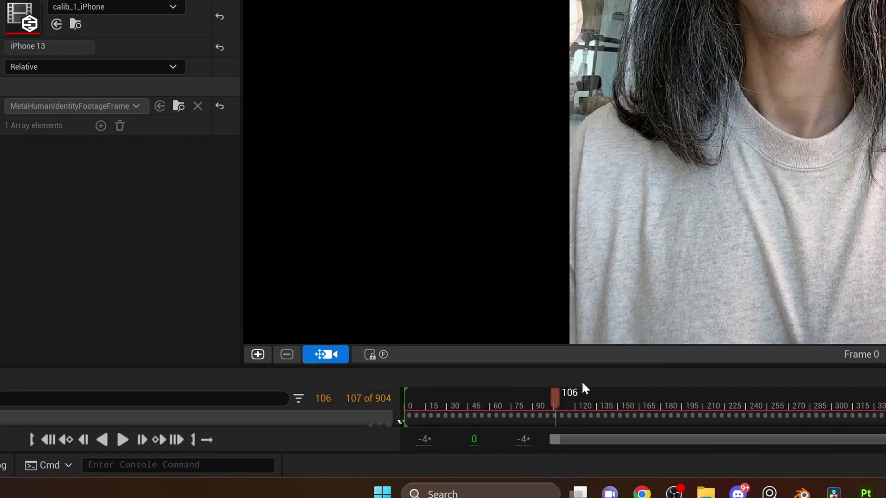
pyautogui.moveTo(585, 389); pyautogui.dragTo(620, 396)
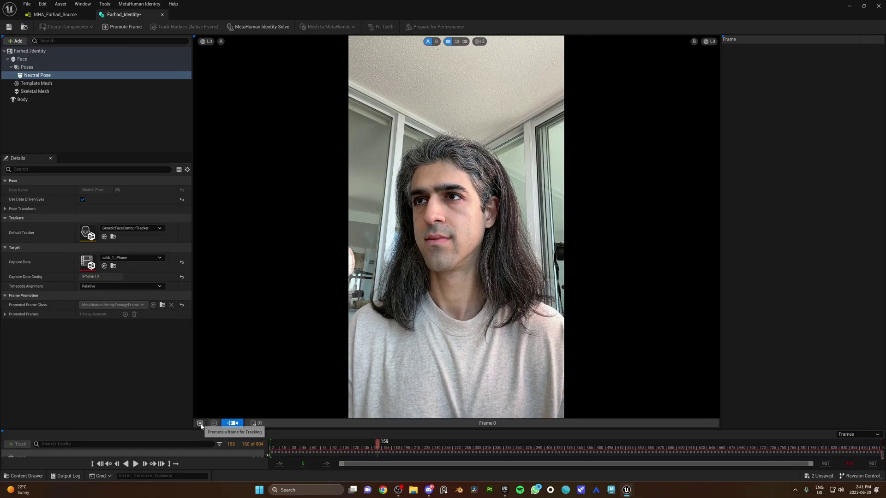
pyautogui.click(199, 423)
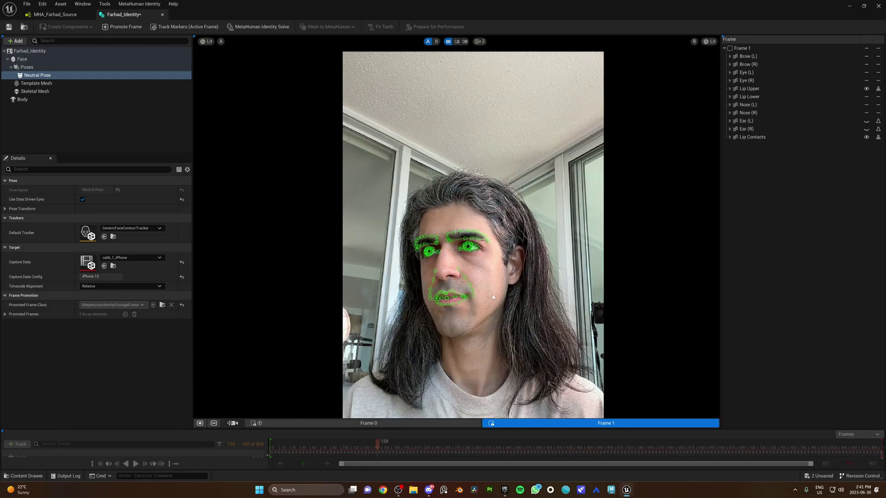
# - Promote a third frame further along the calibration footage and run the MetaHuman Identity Solve
pyautogui.moveTo(378, 443); pyautogui.dragTo(621, 446)
pyautogui.click(199, 423)
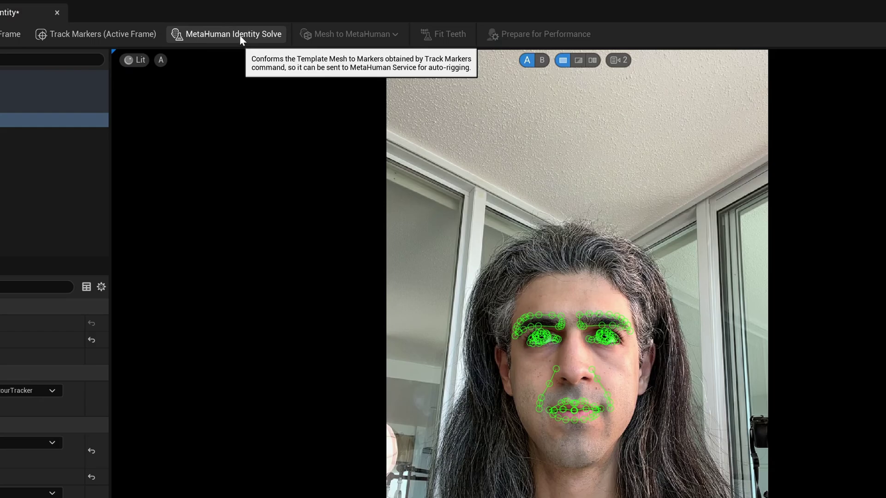
pyautogui.click(265, 28)
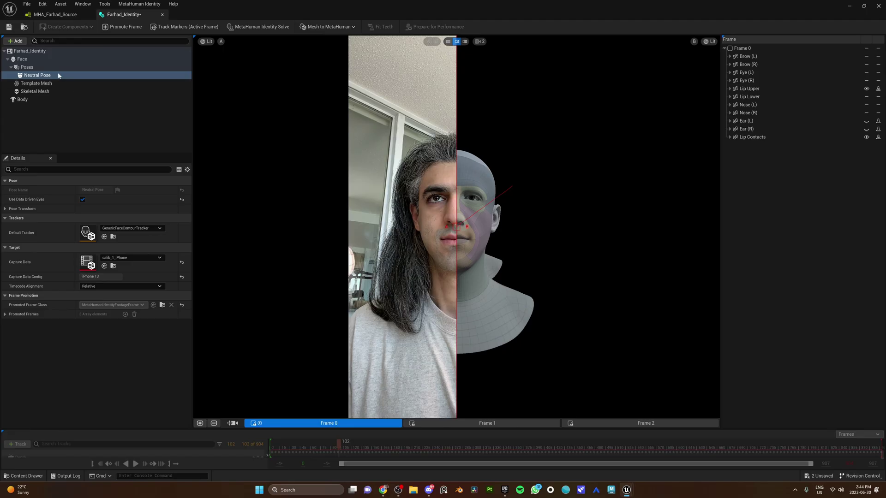
# - Choose the medium-build male body type and run Auto-rig Identity (Skeletal Mesh + Full MetaHuman)
pyautogui.click(23, 99)
pyautogui.click(37, 261)
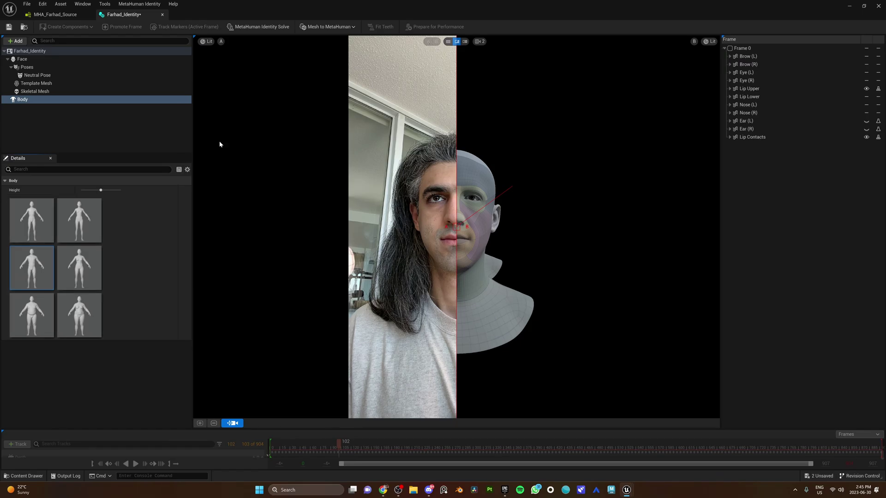
pyautogui.click(334, 27)
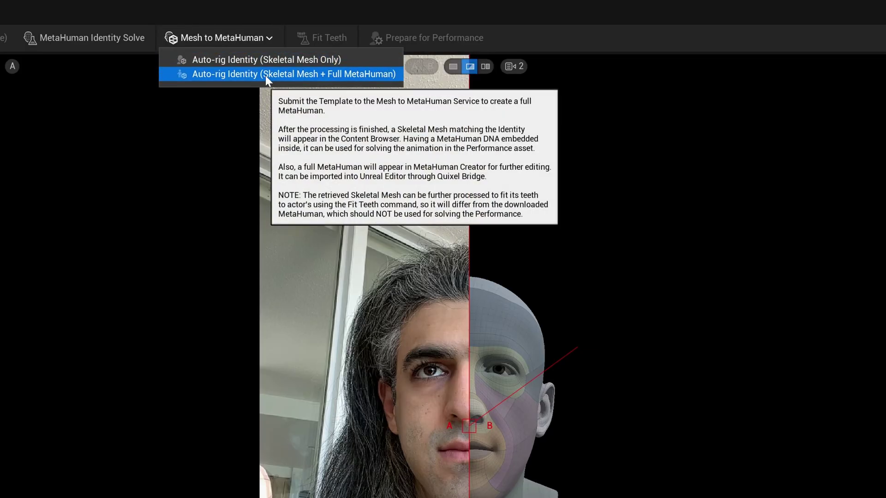
pyautogui.click(352, 46)
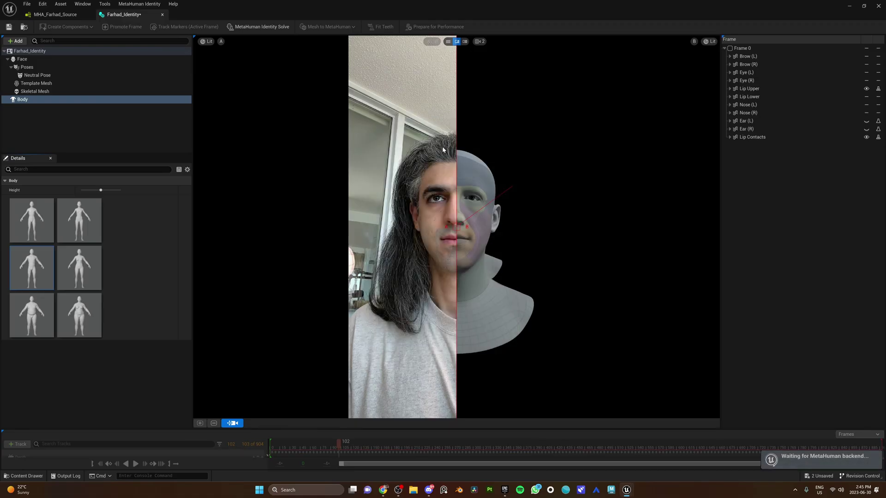
pyautogui.click(526, 262)
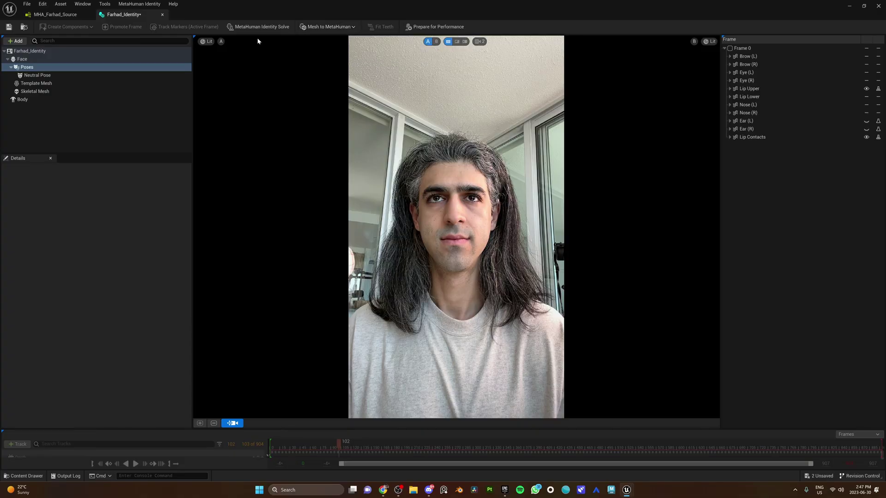
# - Add a Teeth Pose to the identity's poses
pyautogui.click(50, 77)
pyautogui.click(26, 67)
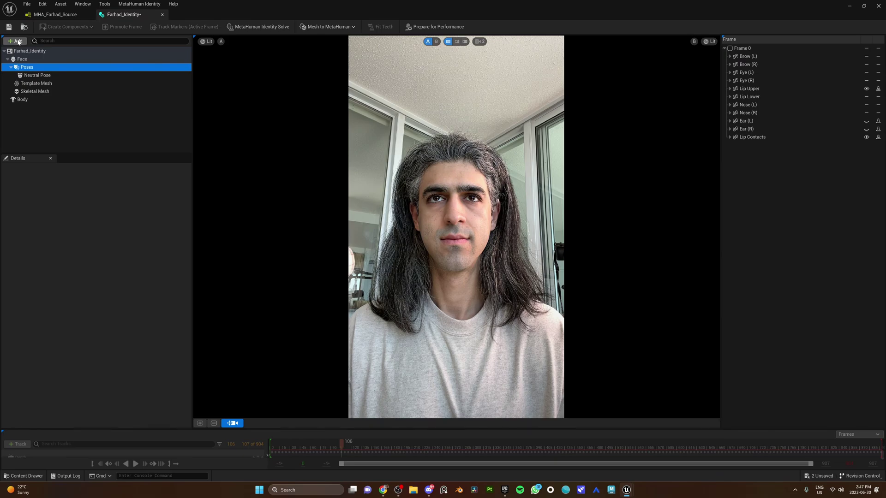
pyautogui.click(64, 88)
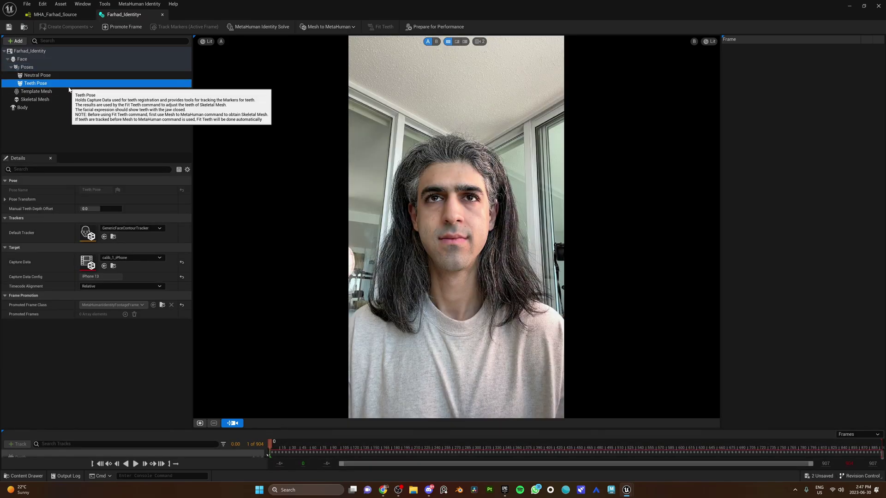
# - Promote frame 800 of the calibration footage, where the teeth show, for the Teeth Pose and inspect the tooth markers
pyautogui.moveTo(297, 447); pyautogui.dragTo(812, 448)
pyautogui.scroll(3, 457, 277)
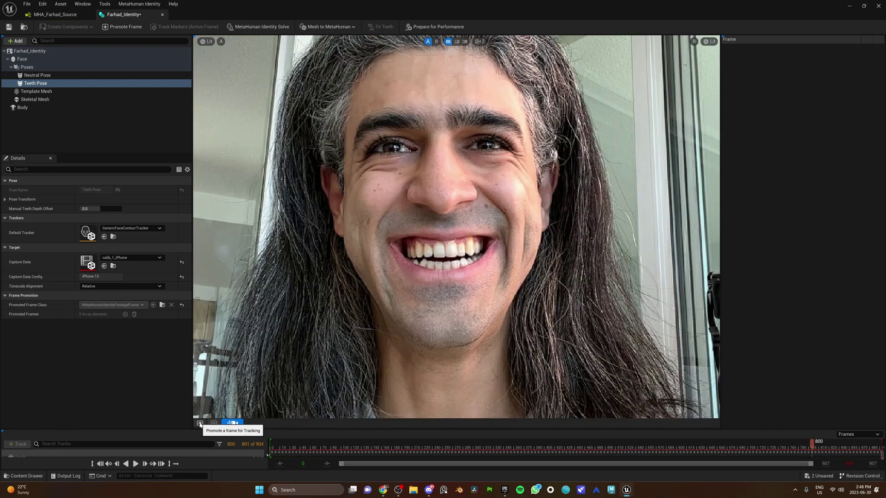
pyautogui.click(452, 263)
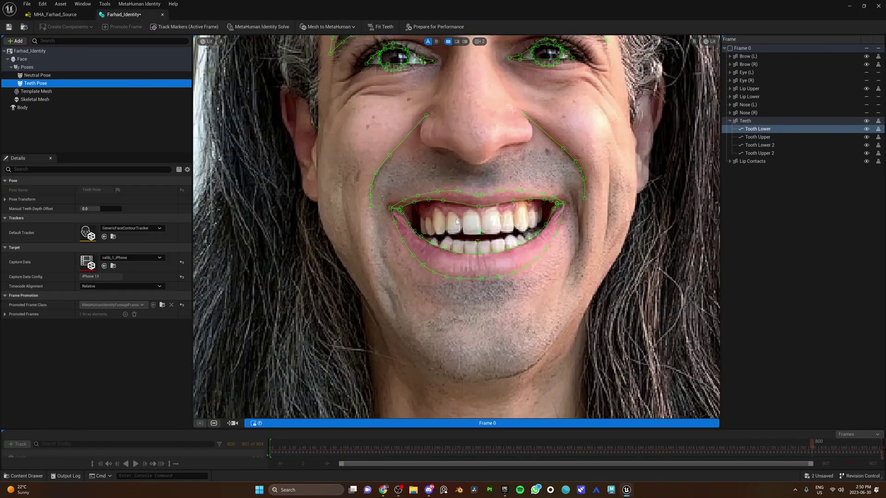
pyautogui.scroll(5, 479, 224)
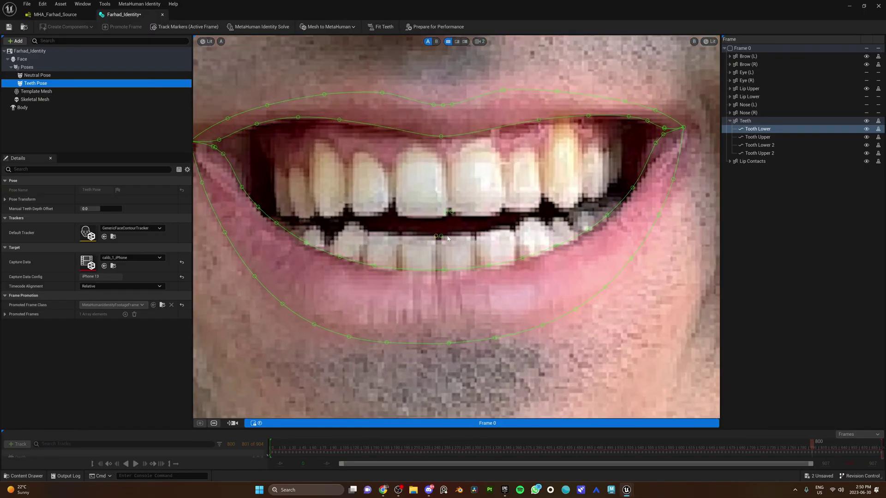
pyautogui.scroll(-10, 413, 70)
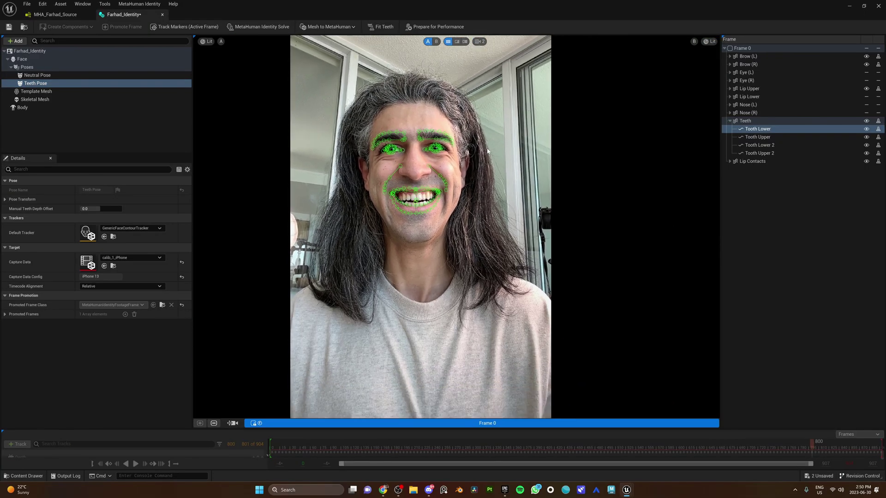
# - Run Fit Teeth to adjust the skeletal mesh's teeth to the Teeth Pose
pyautogui.click(378, 28)
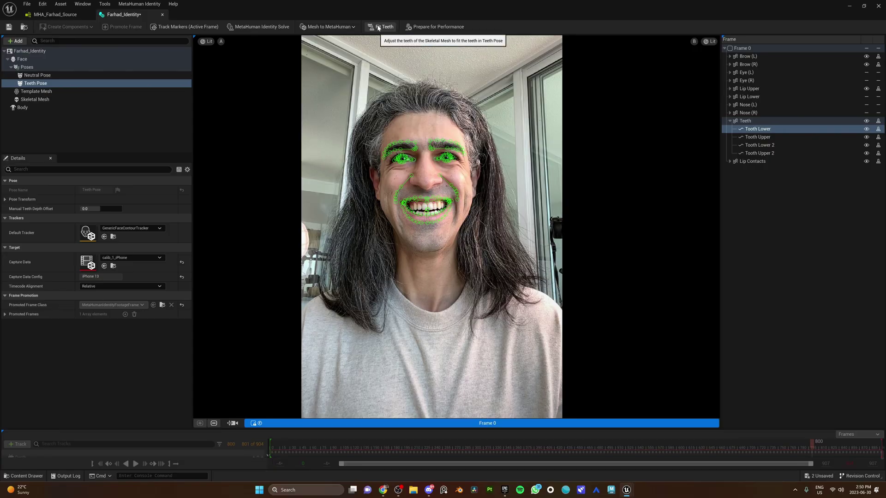
pyautogui.scroll(4, 462, 113)
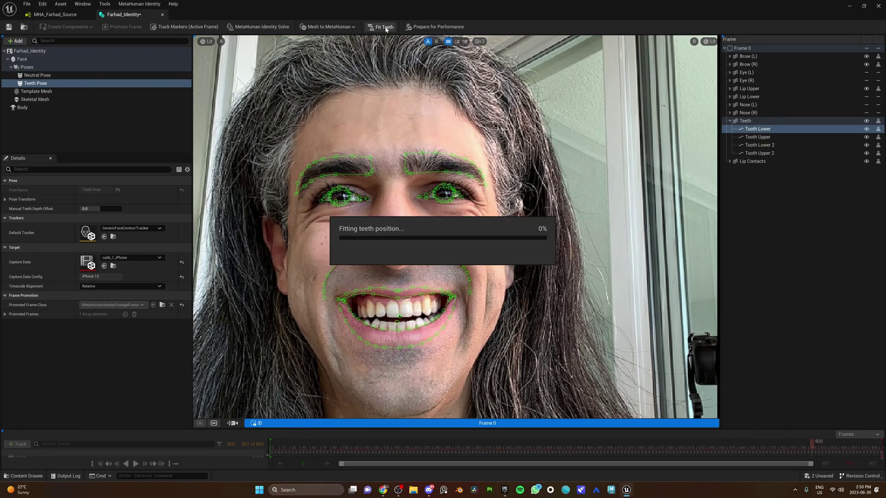
pyautogui.scroll(-4, 502, 225)
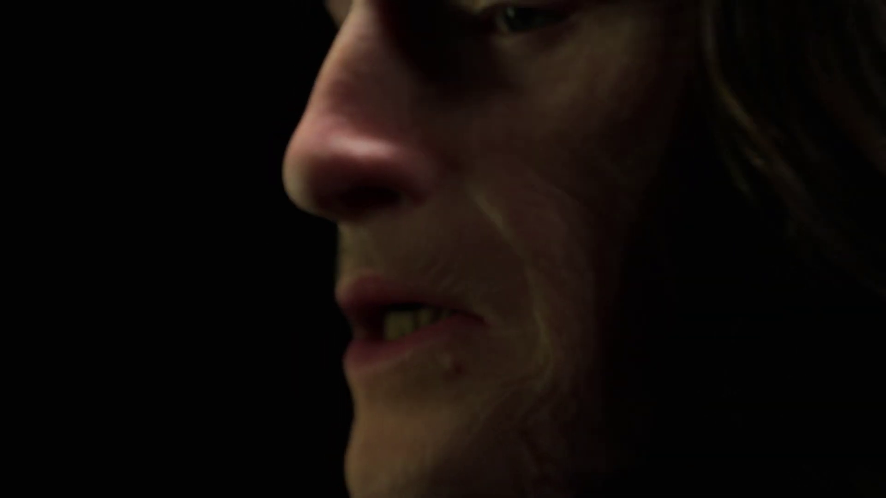
# - Create a MetaHuman Performance asset in the MHA folder and open it
pyautogui.rightClick(505, 394)
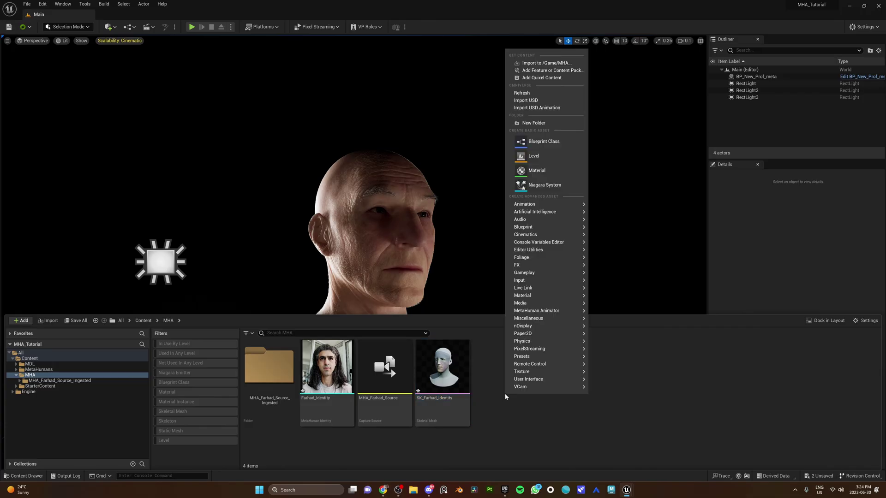
pyautogui.moveTo(563, 312)
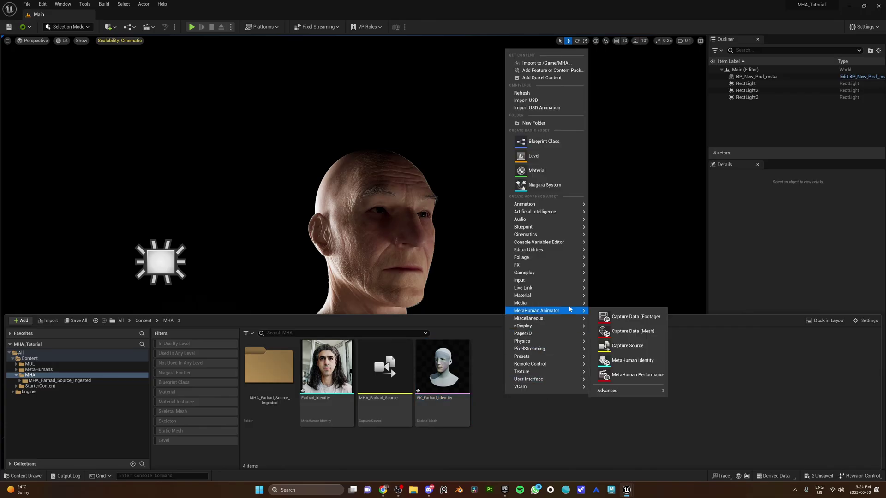
pyautogui.click(637, 375)
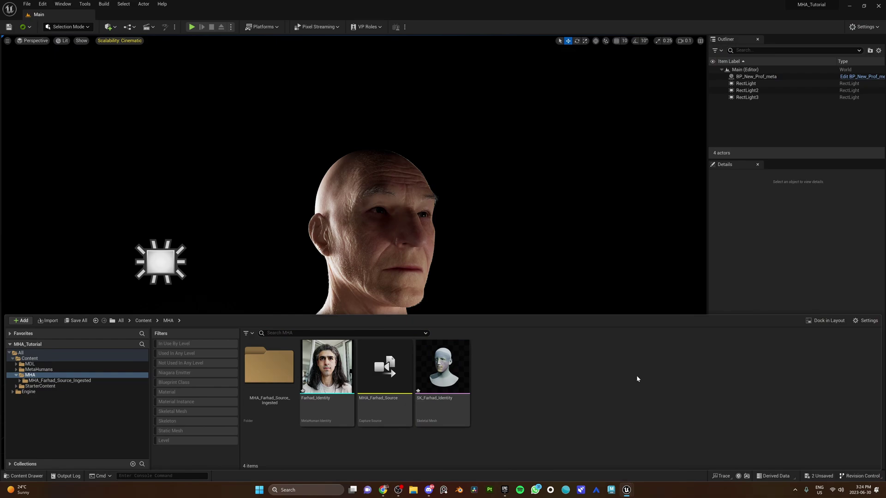
pyautogui.doubleClick(400, 381)
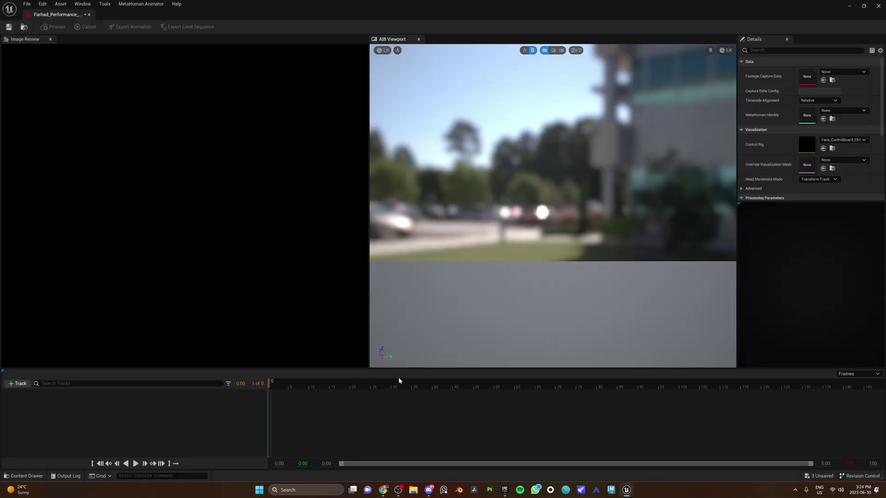
# - Set the performance's footage capture data to main_1_iPhone and assign the created MetaHuman Identity
pyautogui.click(845, 72)
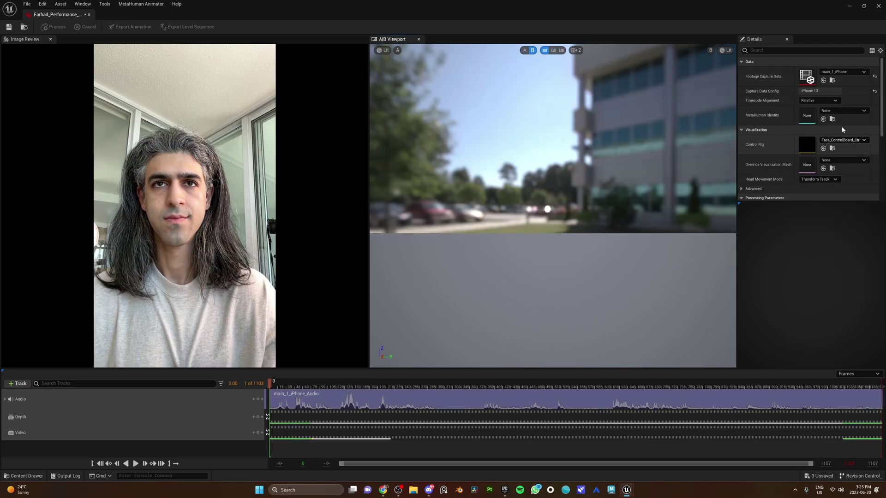
pyautogui.click(848, 111)
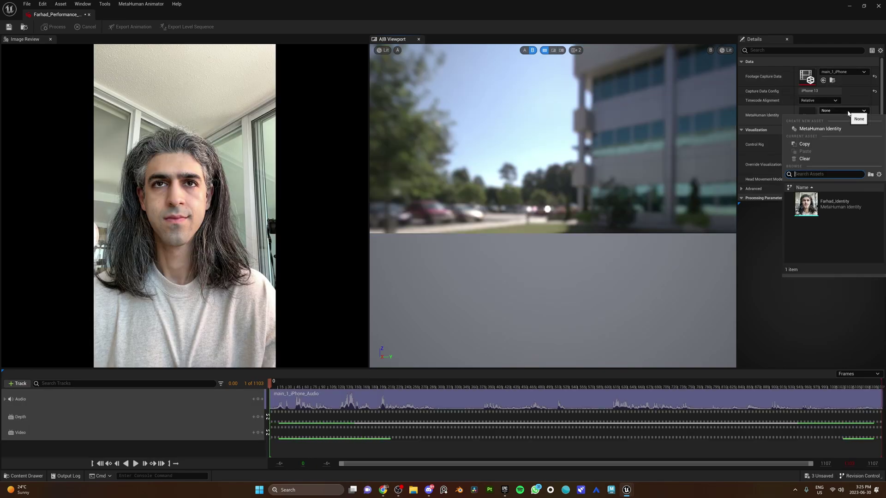
pyautogui.click(833, 208)
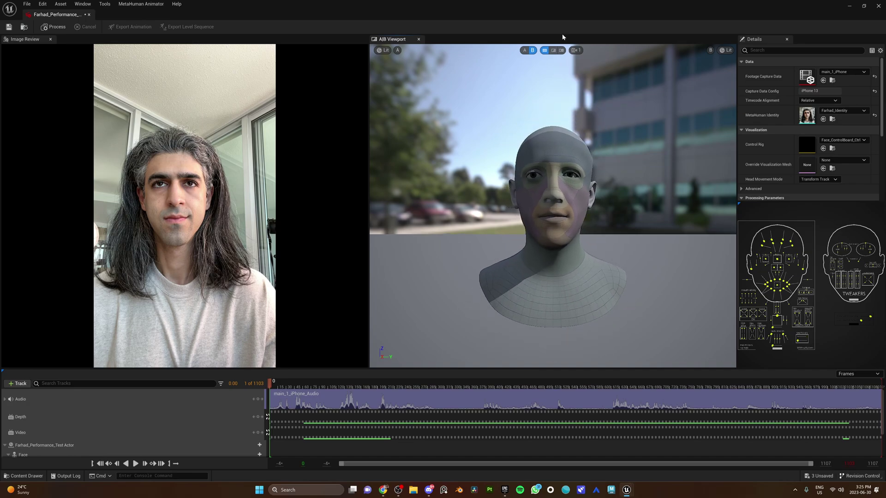
pyautogui.scroll(-2, 824, 125)
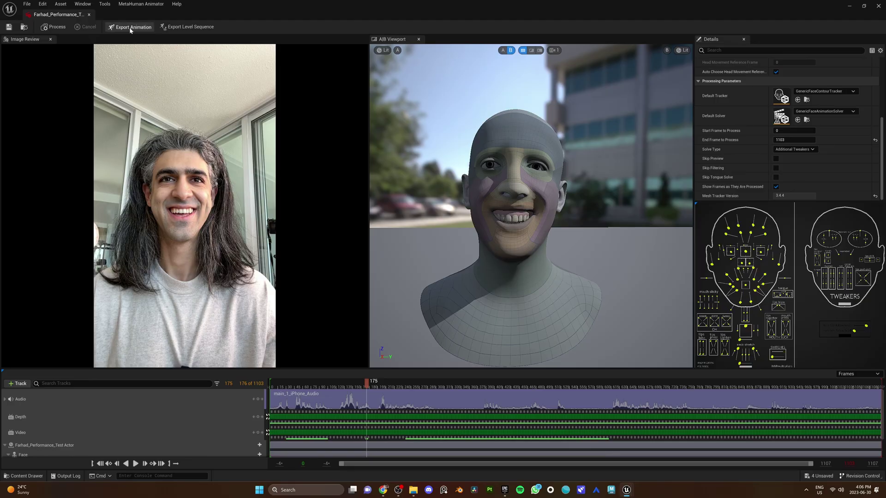
# - Export the processed performance as an animation sequence named ExportAnimation in the MHA folder
pyautogui.click(131, 28)
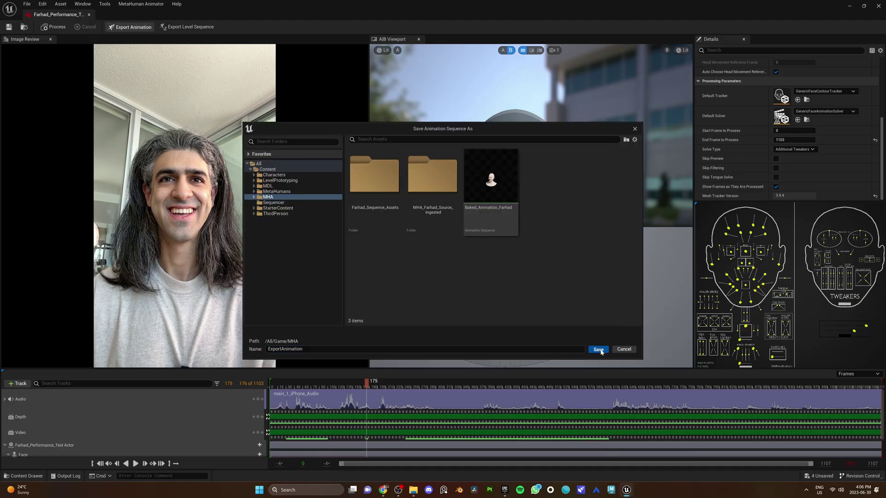
pyautogui.click(599, 350)
pyautogui.click(478, 343)
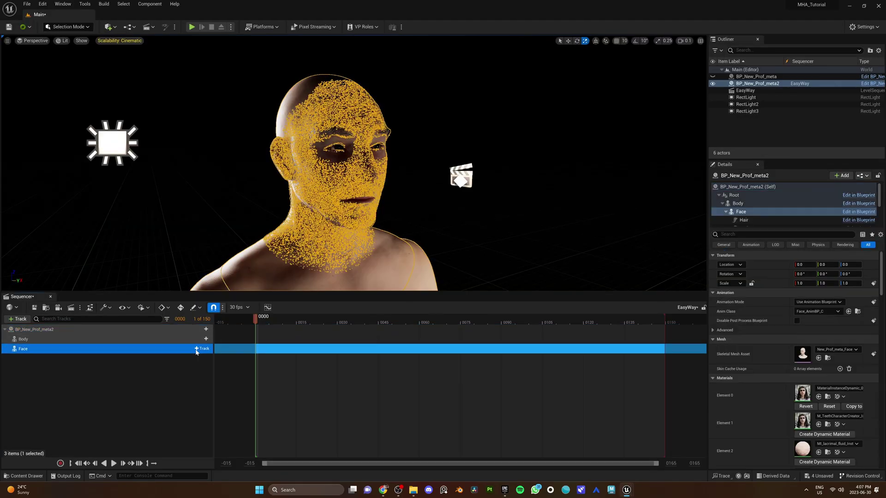
# - Add the ExportAnimation sequence as an animation track on the Face of BP_New_Prof_meta2 in the EasyWay sequence
pyautogui.click(202, 348)
pyautogui.moveTo(279, 144)
pyautogui.click(392, 177)
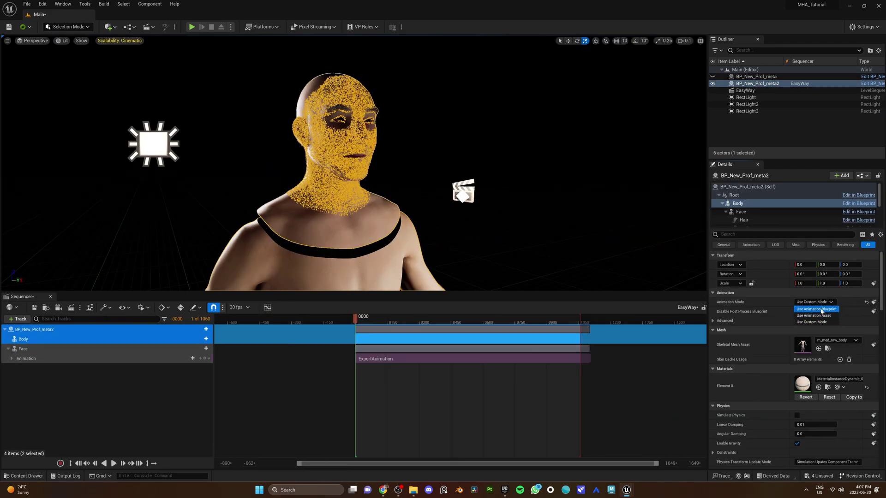
# - Set the Animation Mode of the Body in BP_New_Prof_meta2 to Use Animation Blueprint and disable its post process blueprint
pyautogui.click(821, 310)
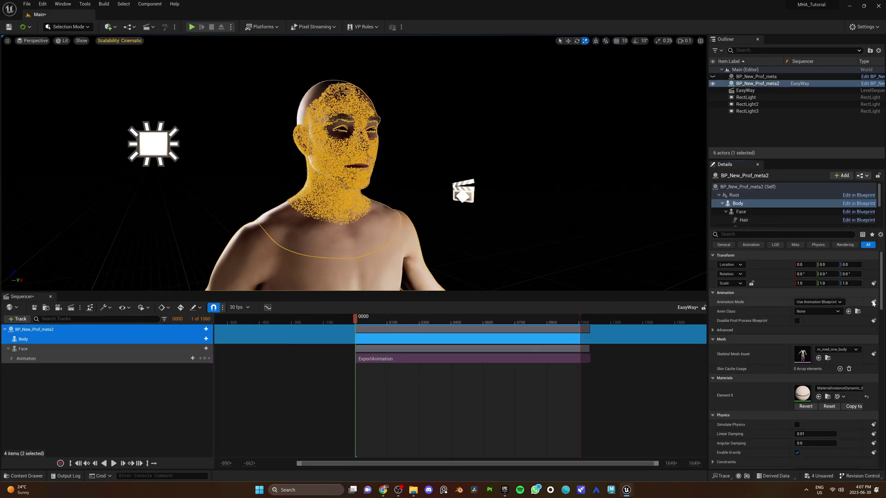
pyautogui.click(798, 321)
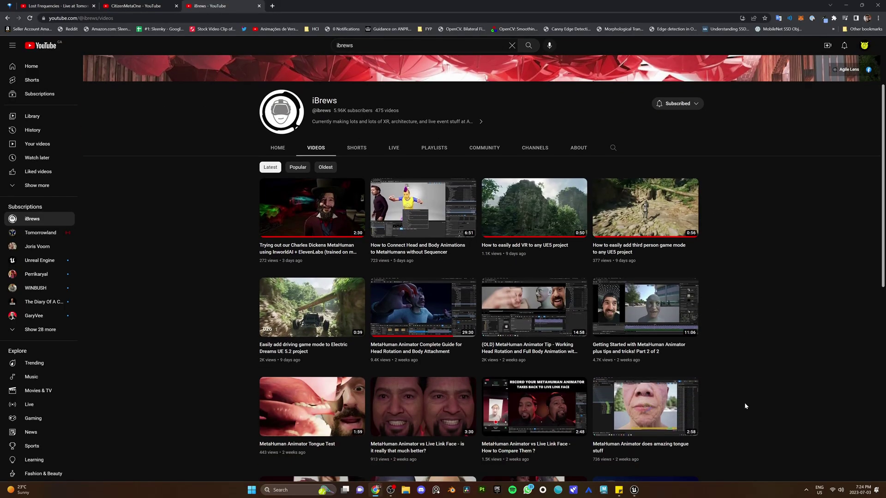
pyautogui.scroll(-2, 745, 406)
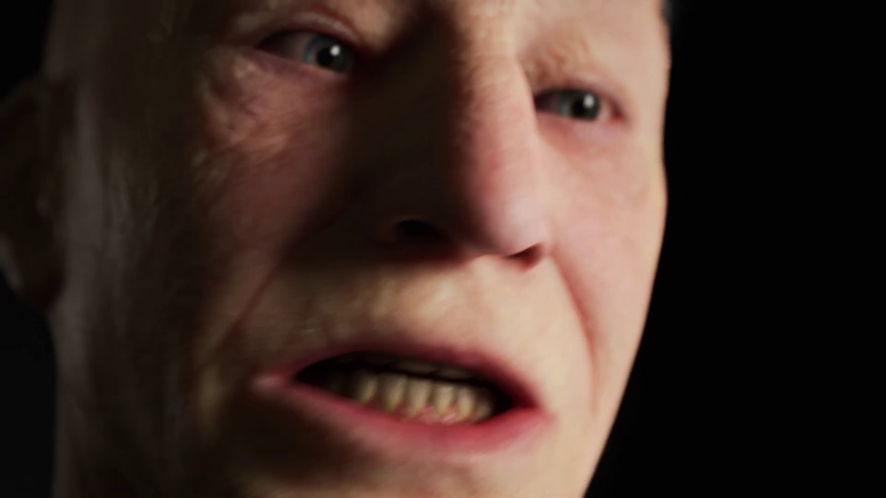
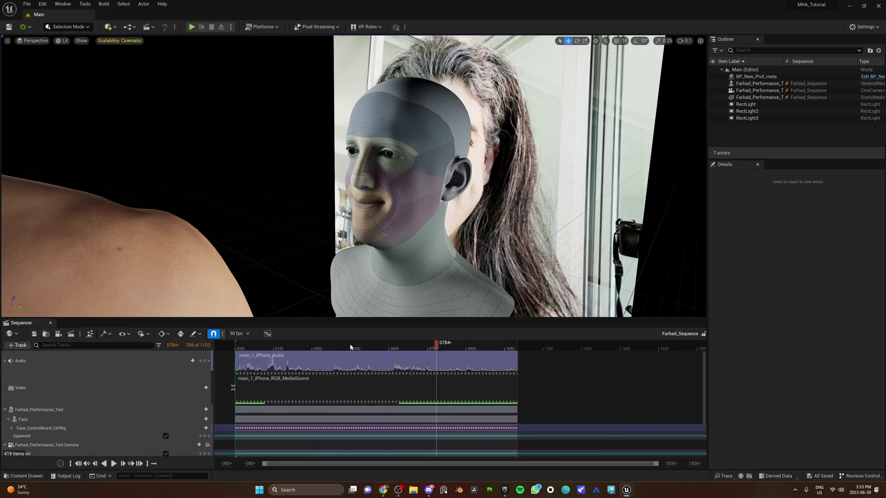
# - Replace the performance actor's skeletal mesh with New_Prof_meta_FaceMesh and play back the sequence from near its start
pyautogui.click(372, 139)
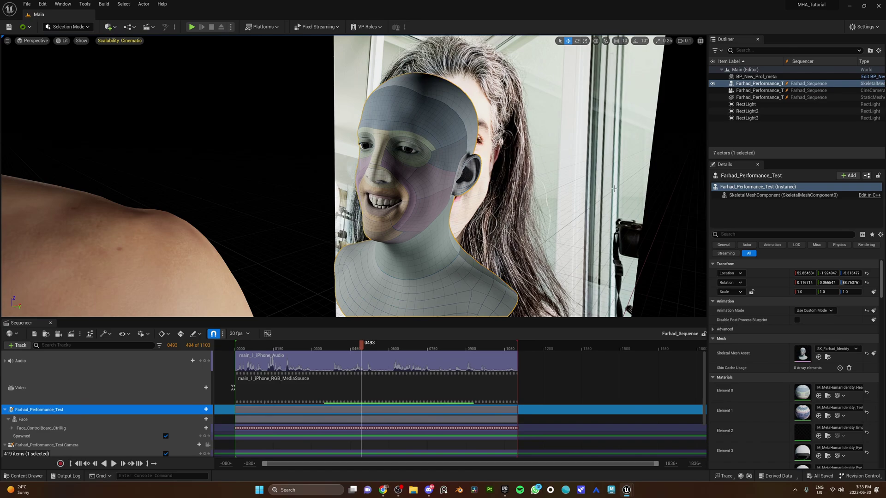
pyautogui.click(848, 350)
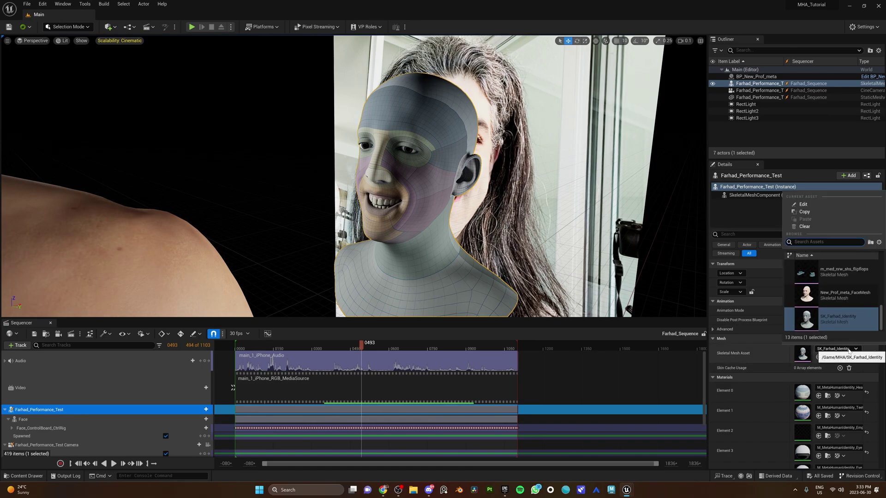
pyautogui.click(842, 295)
pyautogui.keyDown('alt'); pyautogui.moveTo(413, 112); pyautogui.dragTo(523, 113); pyautogui.keyUp('alt')
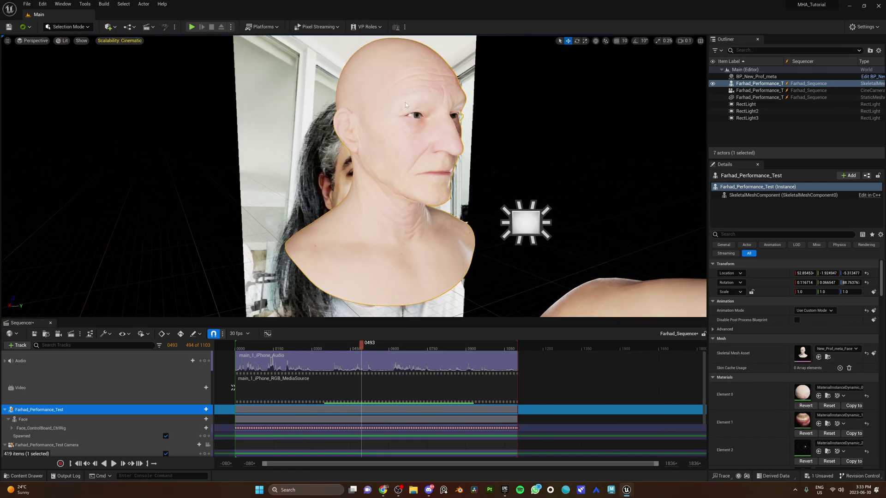
pyautogui.click(257, 347)
pyautogui.press('space')
pyautogui.click(239, 348)
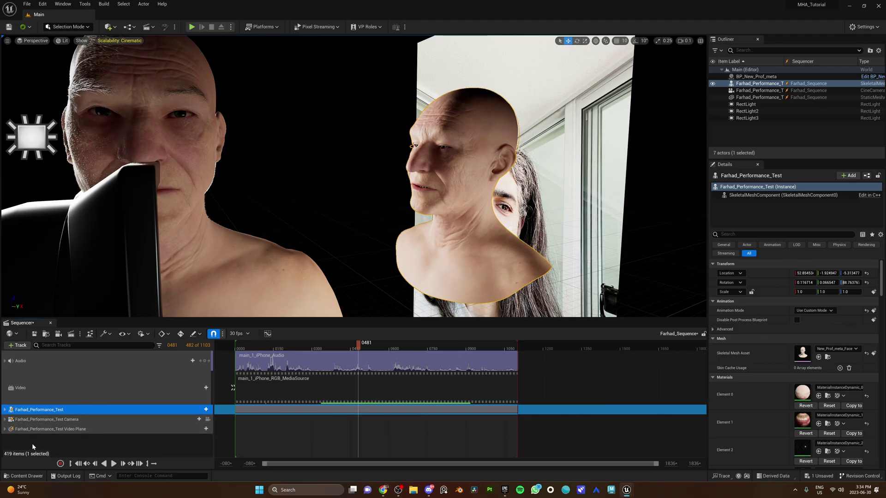
# - Add the BP_New_Prof_meta actor to the performance's level sequence
pyautogui.click(31, 444)
pyautogui.click(166, 151)
pyautogui.press('f')
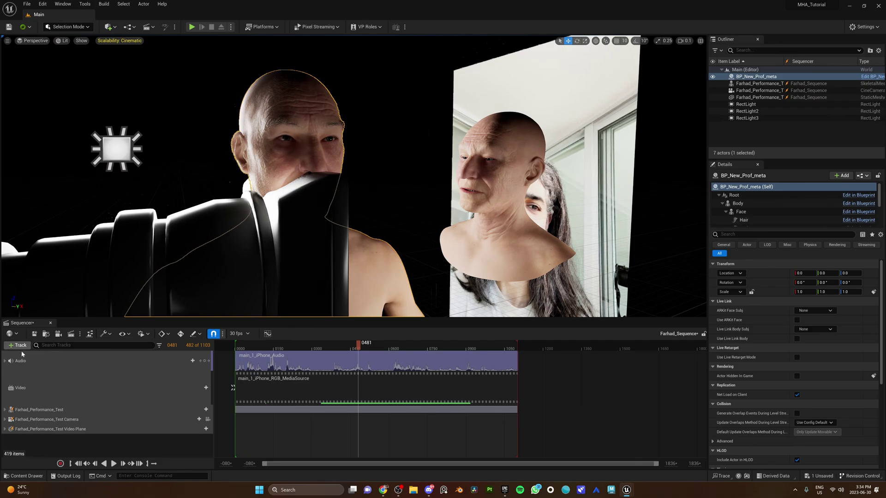
pyautogui.click(17, 345)
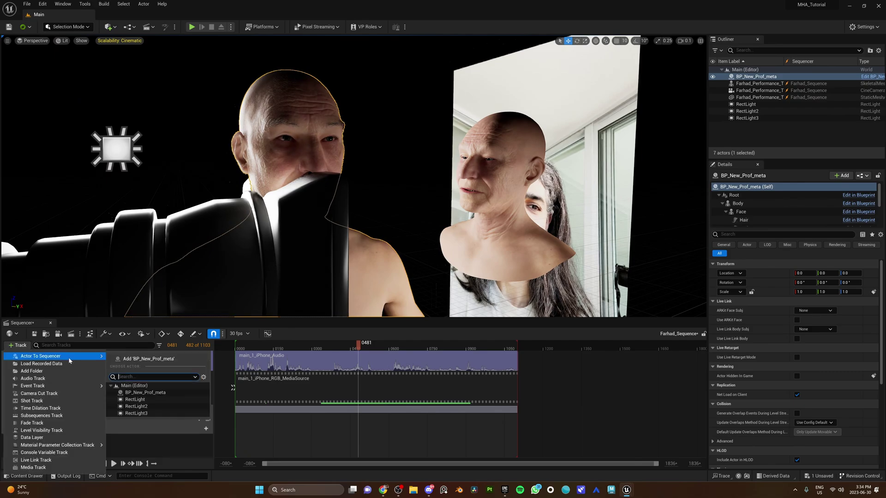
pyautogui.click(147, 360)
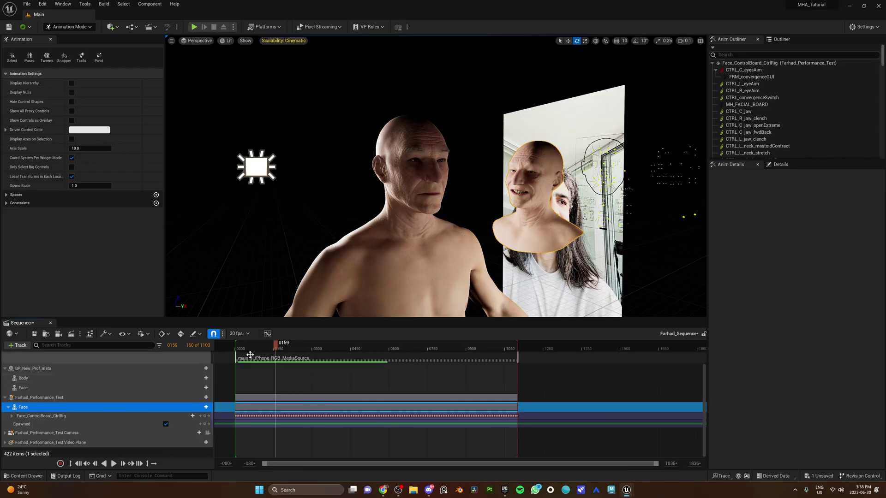
# - Bake the performance actor's Face into an animation sequence named Baked_Animation_ followed by the performer's first name
pyautogui.click(249, 347)
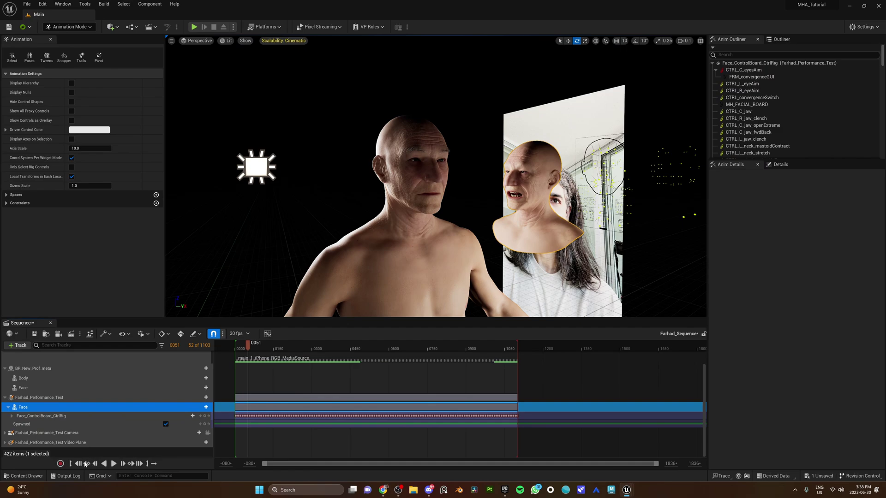
pyautogui.rightClick(59, 408)
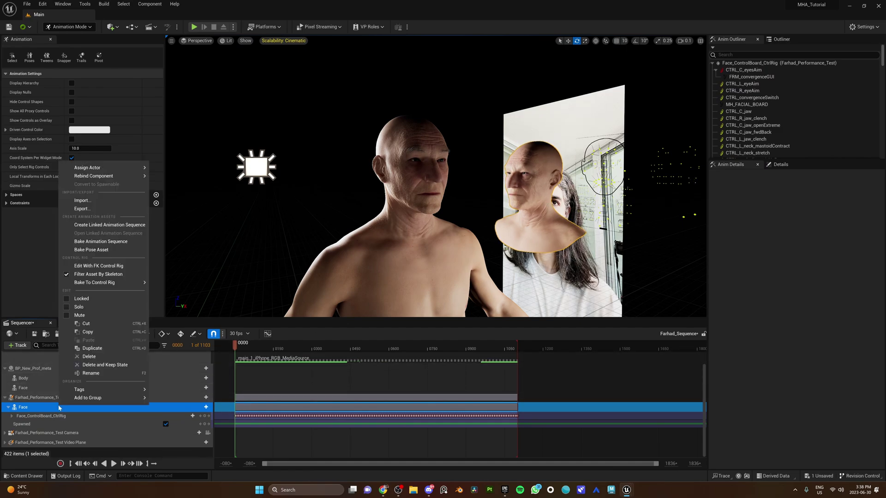
pyautogui.click(120, 242)
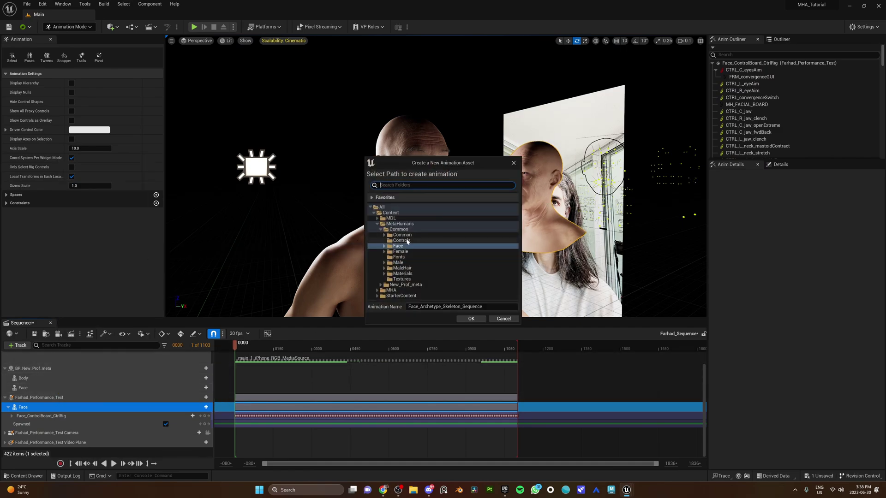
pyautogui.click(467, 320)
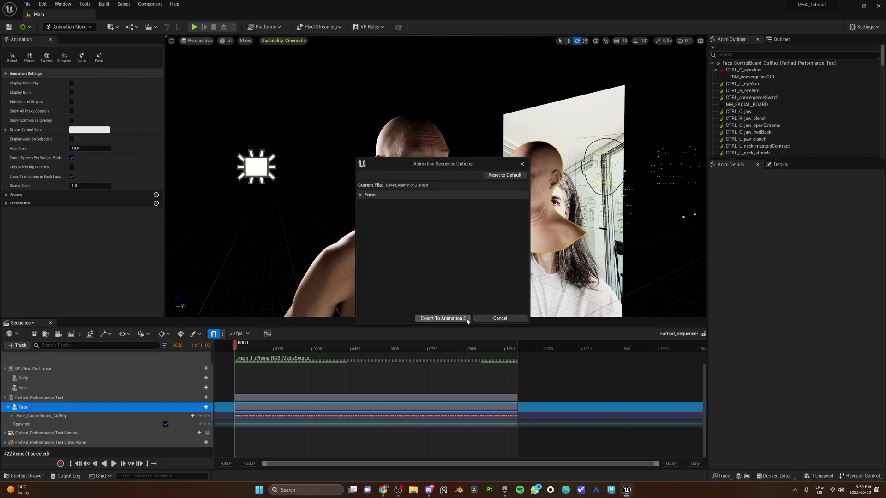
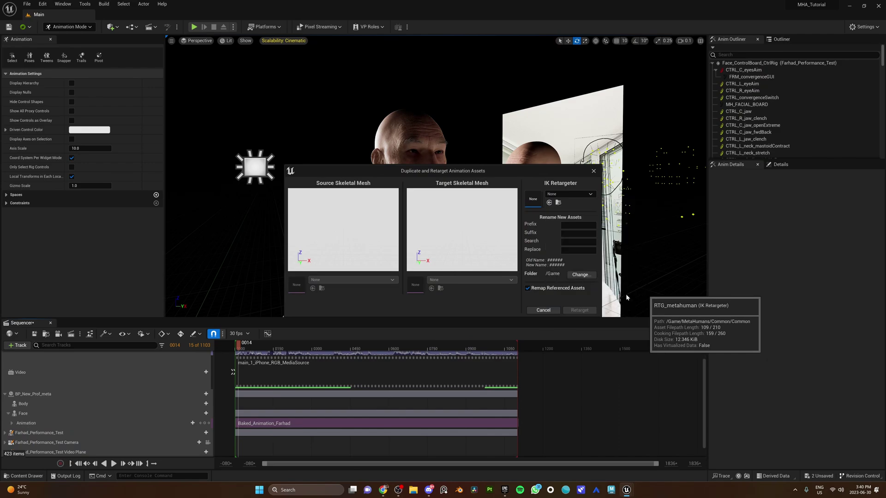
# - Retarget the mannequin animations from SKM_Manny to f_med_nrw_body using the RTG_metahuman retargeter
pyautogui.click(379, 280)
pyautogui.write('manny')
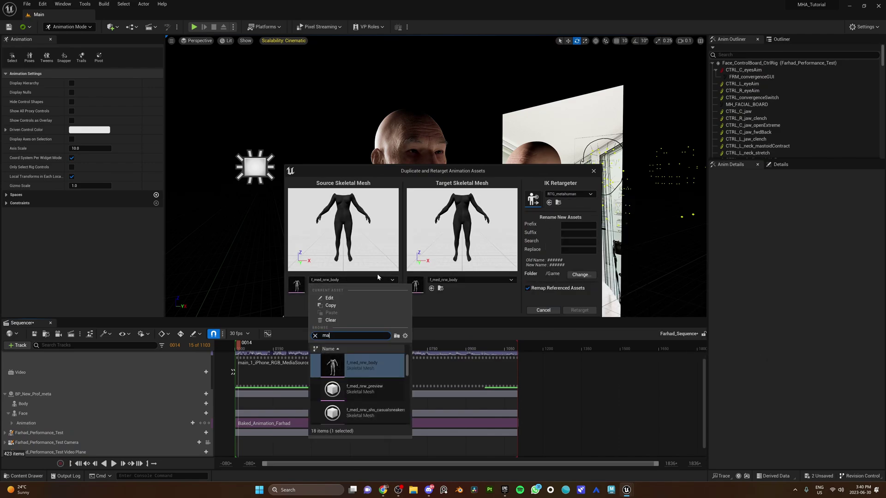
pyautogui.click(358, 365)
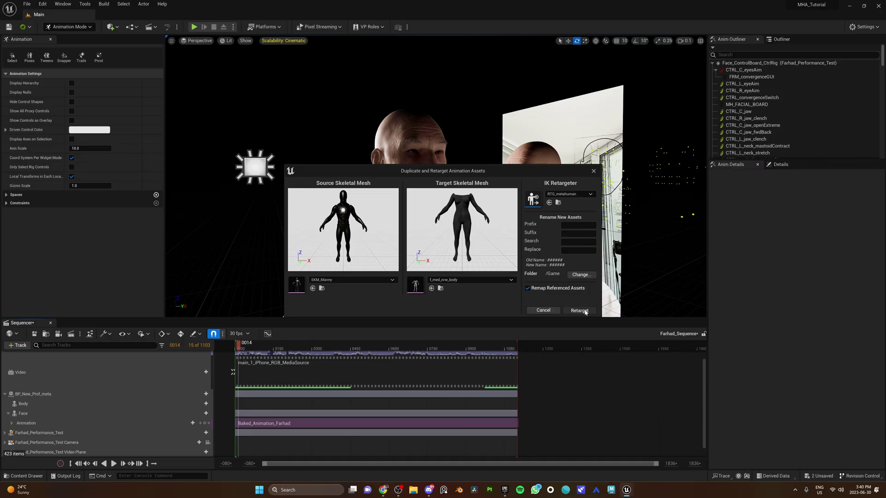
pyautogui.click(580, 311)
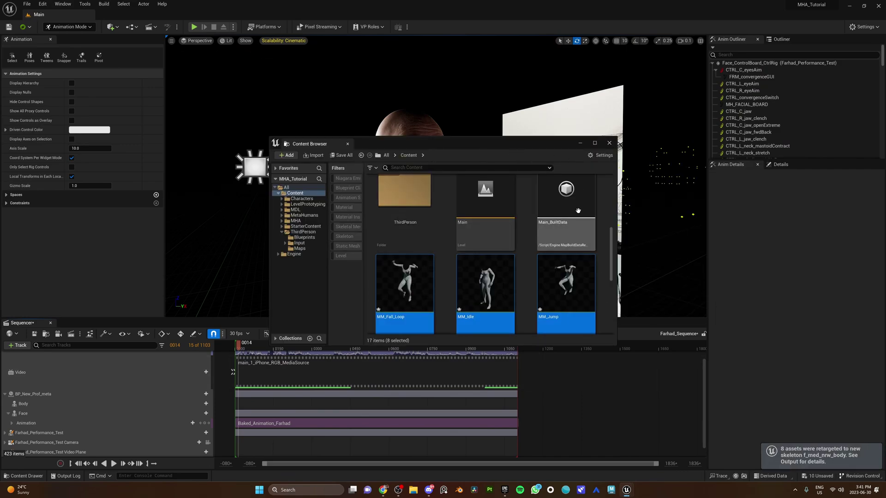
pyautogui.scroll(-3, 578, 211)
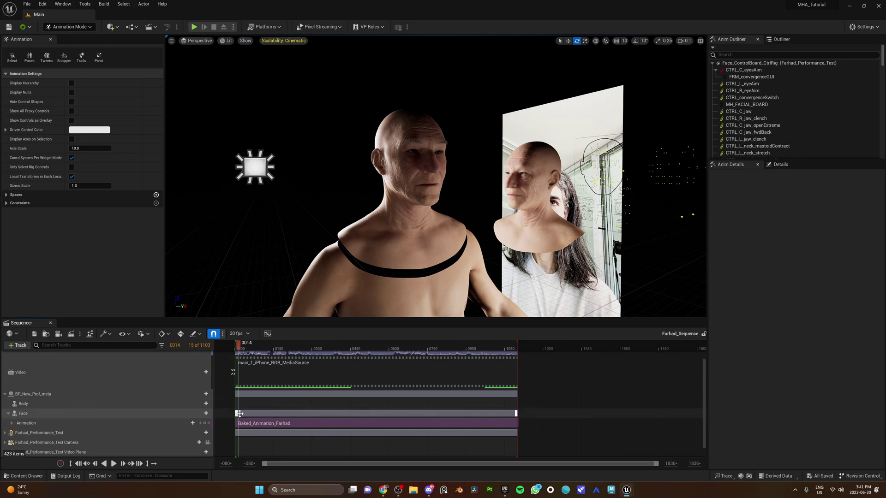
# - Add the retargeted MM_Idle animation to the Body of BP_New_Prof_meta at frame 14 and play back the sequence
pyautogui.click(202, 403)
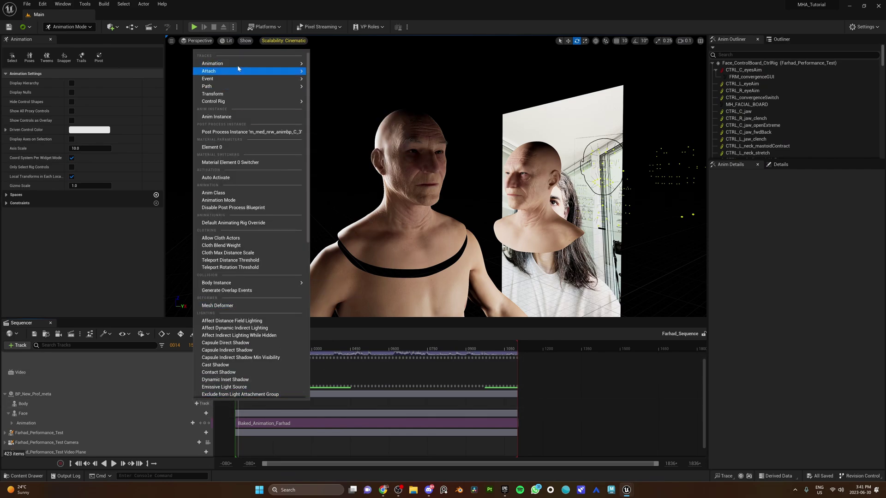
pyautogui.moveTo(238, 63)
pyautogui.scroll(-15, 364, 110)
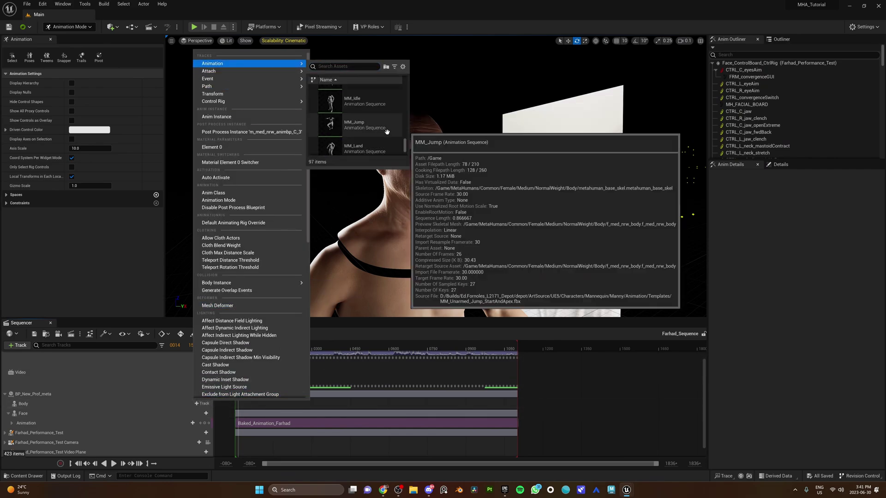
pyautogui.click(358, 122)
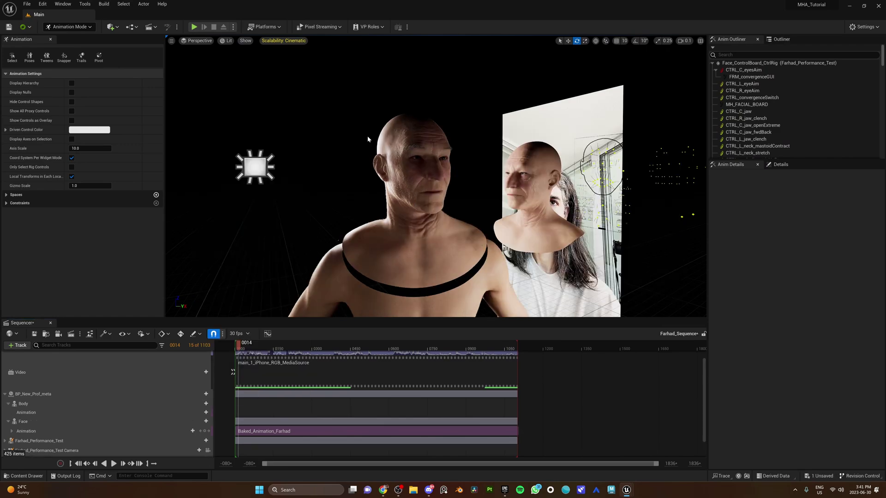
pyautogui.press('space')
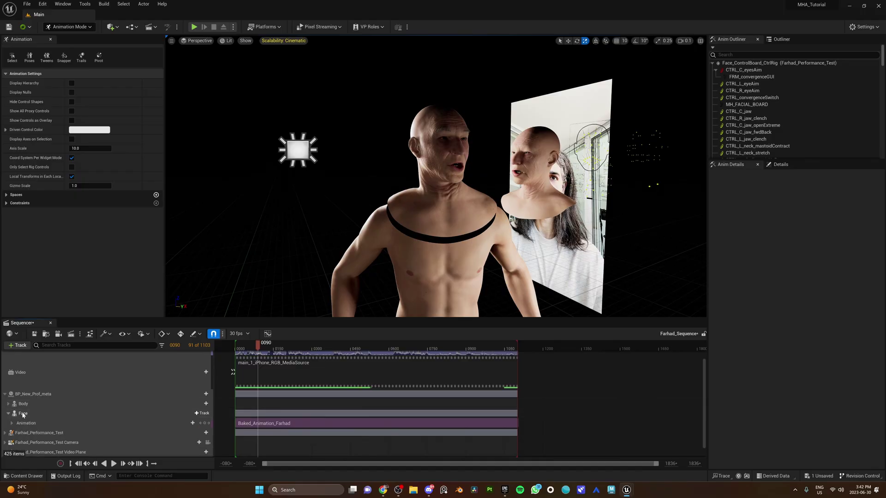
# - Reveal the Body's Animation track, save all unsaved assets, and close the editor
pyautogui.click(151, 406)
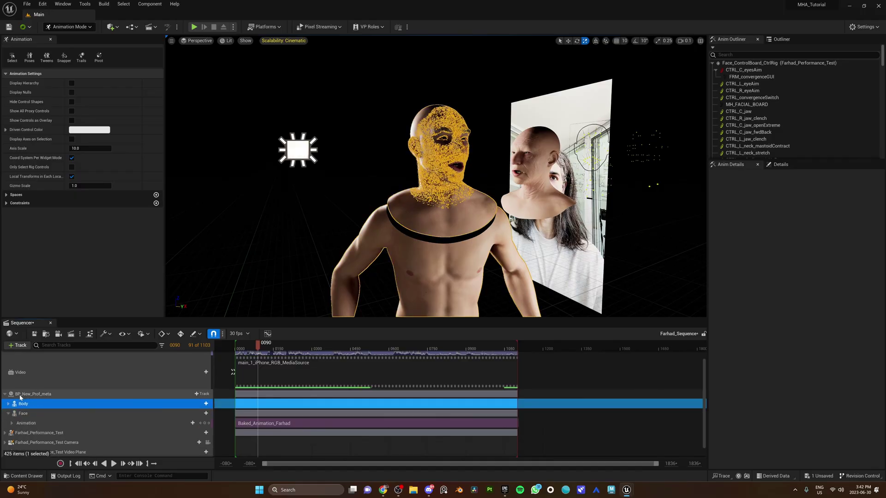
pyautogui.click(8, 404)
pyautogui.click(26, 413)
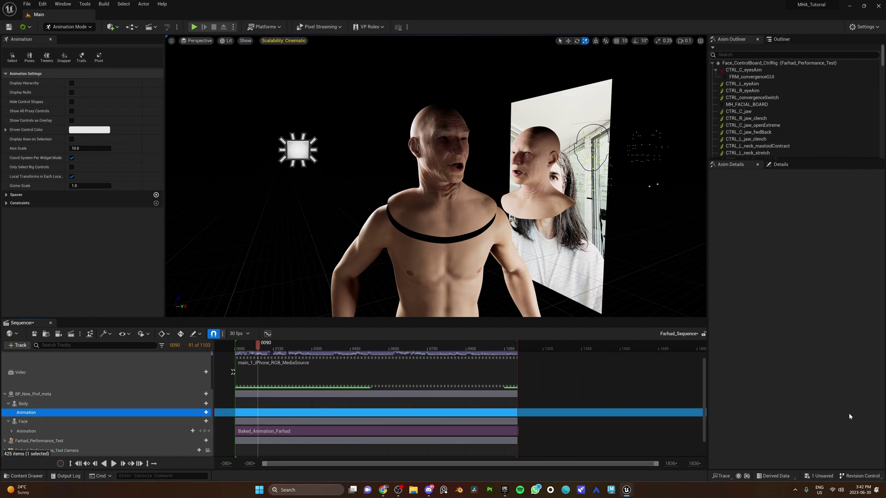
pyautogui.click(816, 479)
pyautogui.click(497, 320)
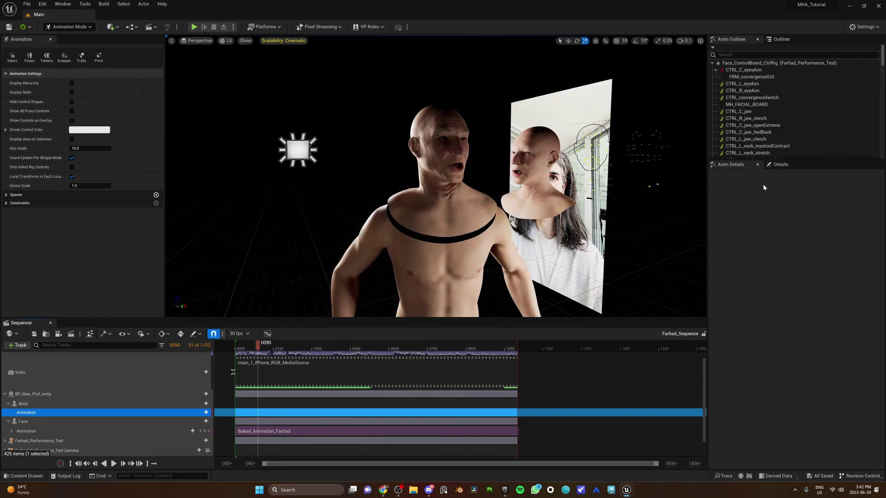
pyautogui.click(879, 6)
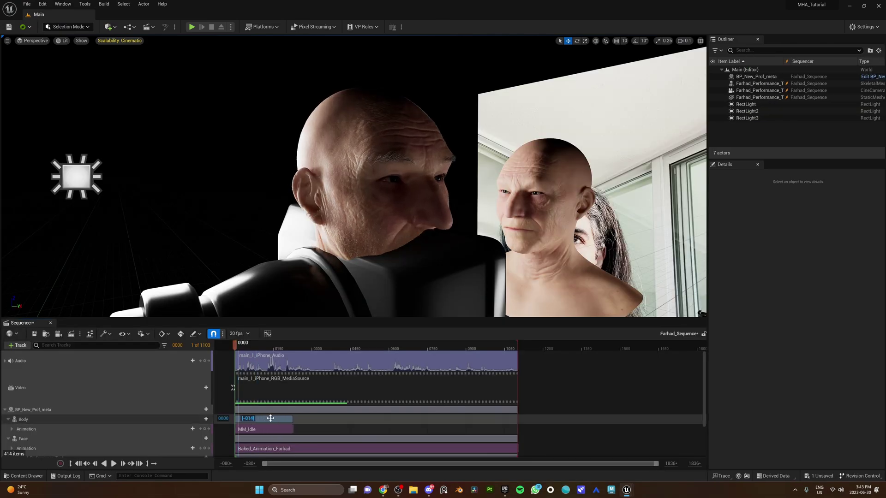
# - Replace the Body's MM_Idle animation with MM_Walk_Fwd and extend it to the end of the sequence
pyautogui.scroll(-2, 271, 419)
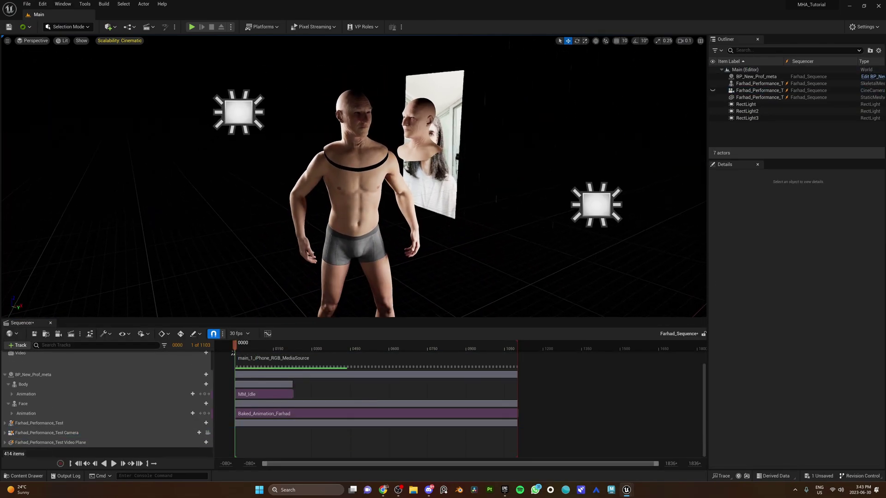
pyautogui.moveTo(237, 345); pyautogui.dragTo(275, 345)
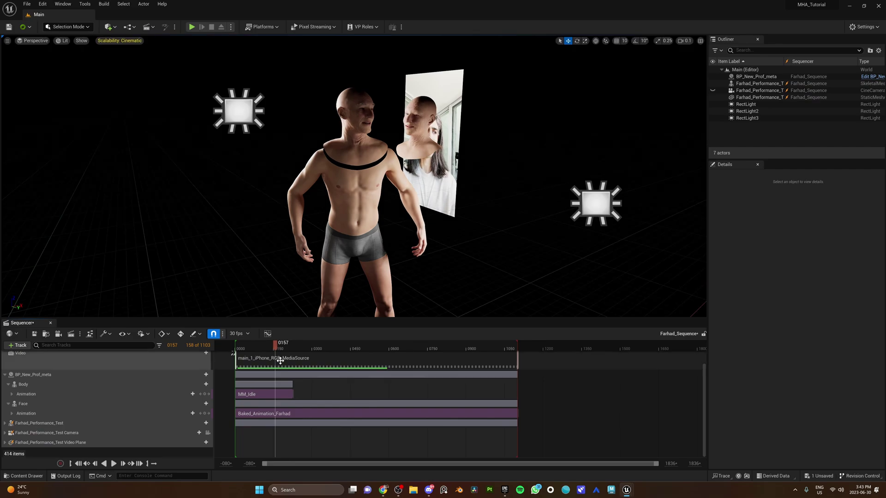
pyautogui.click(167, 395)
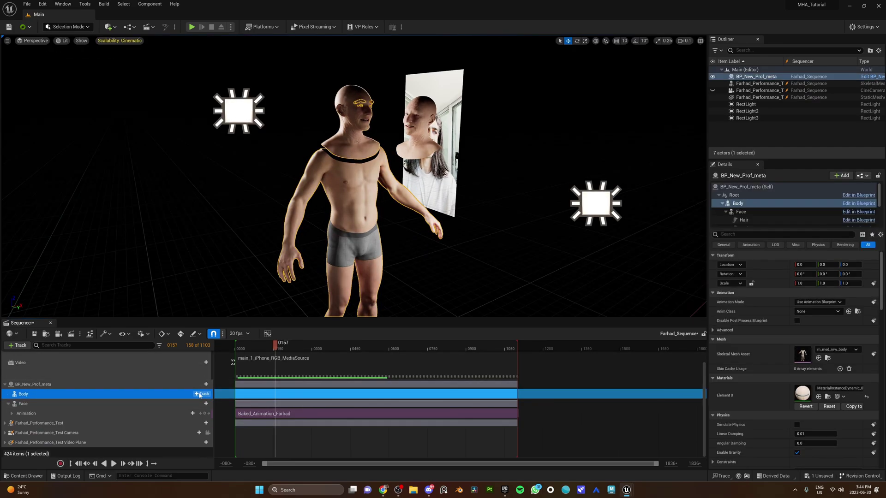
pyautogui.click(201, 394)
pyautogui.moveTo(217, 54)
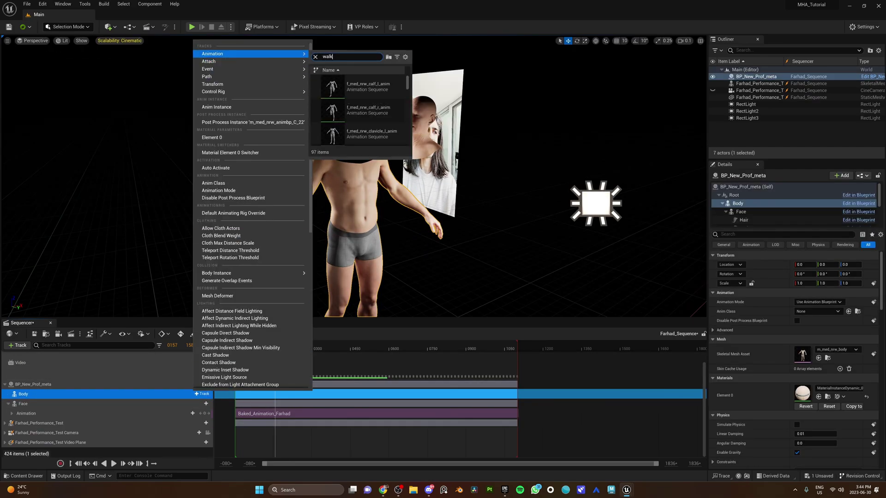
pyautogui.click(361, 85)
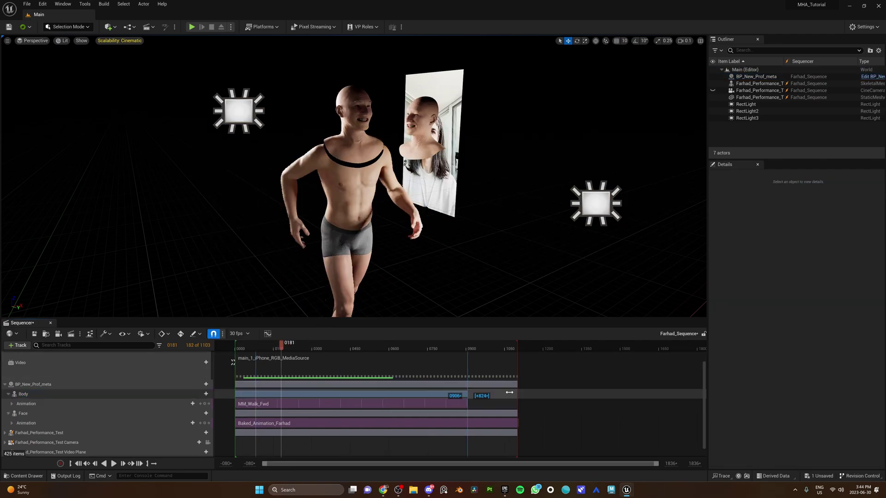
# - Keyframe the Body's Animation Mode as Use Custom Mode at frame 0 and disable its post process blueprint
pyautogui.click(237, 347)
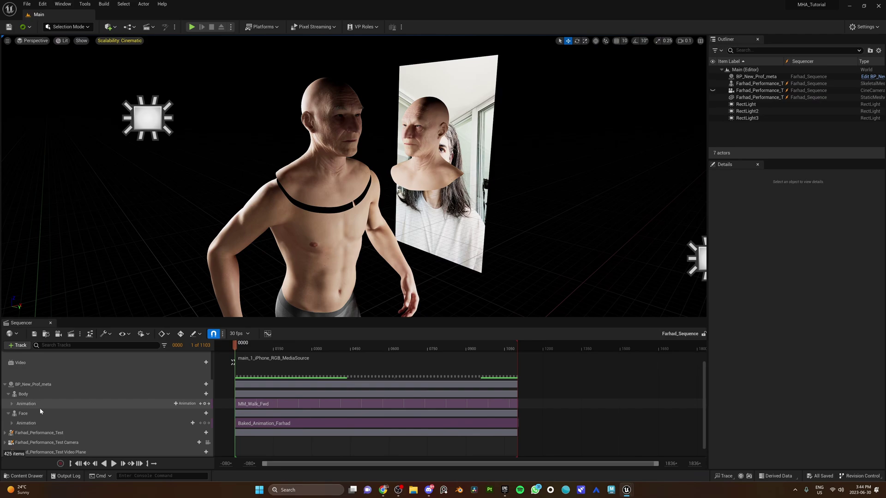
pyautogui.click(39, 396)
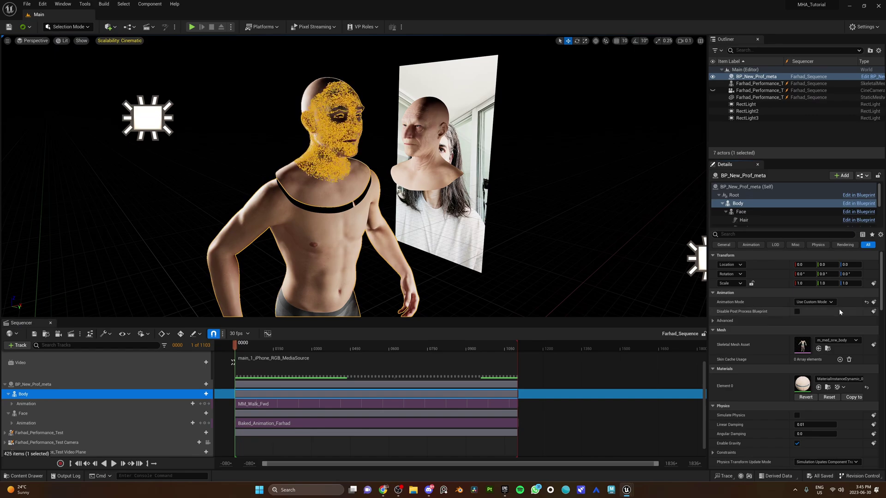
pyautogui.click(874, 302)
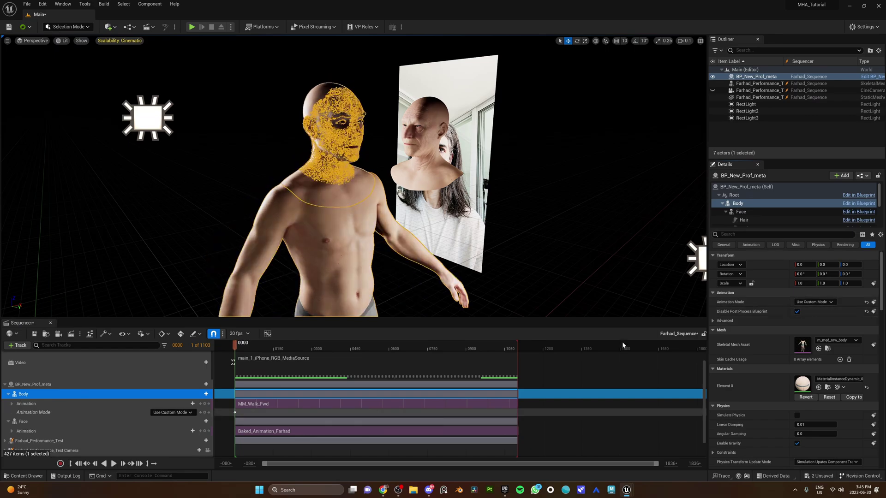
# - Keyframe the Face's Animation Mode as Use Animation Blueprint at frame 0, disable its post process blueprint, and play back the sequence
pyautogui.scroll(-1, 145, 407)
pyautogui.click(94, 411)
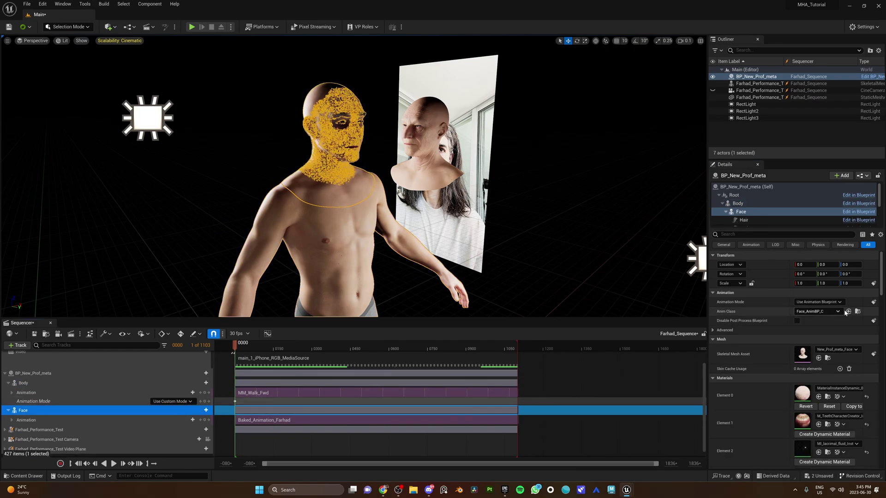
pyautogui.press('space')
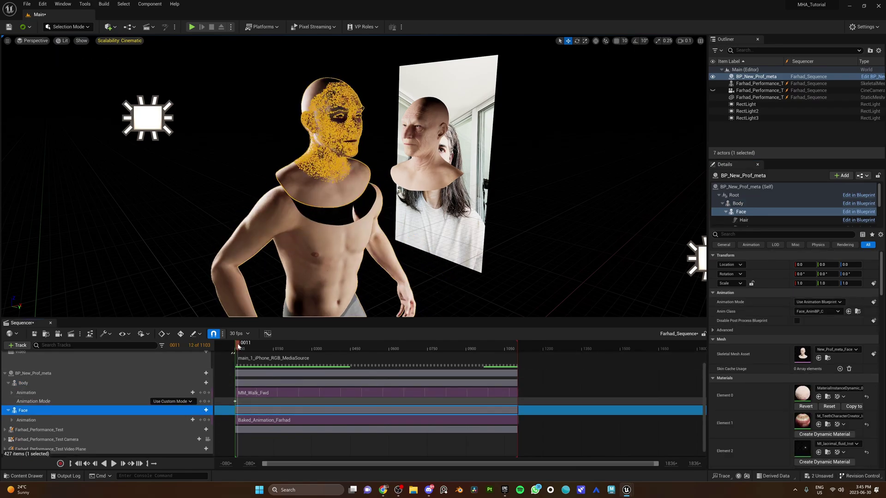
pyautogui.press('space')
pyautogui.press('Up')
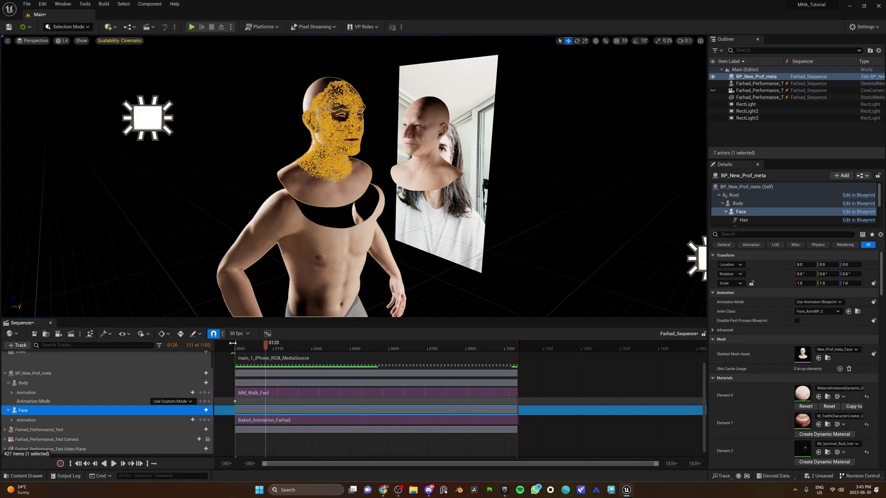
pyautogui.click(874, 302)
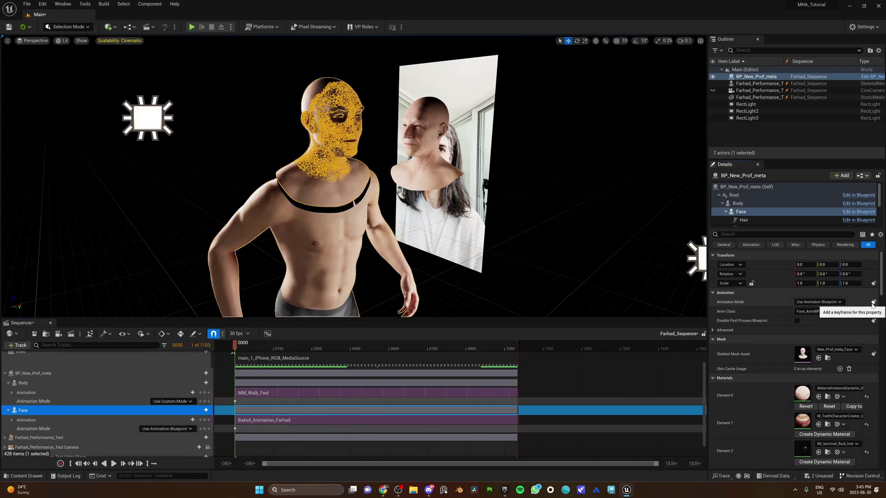
pyautogui.click(797, 320)
pyautogui.press('space')
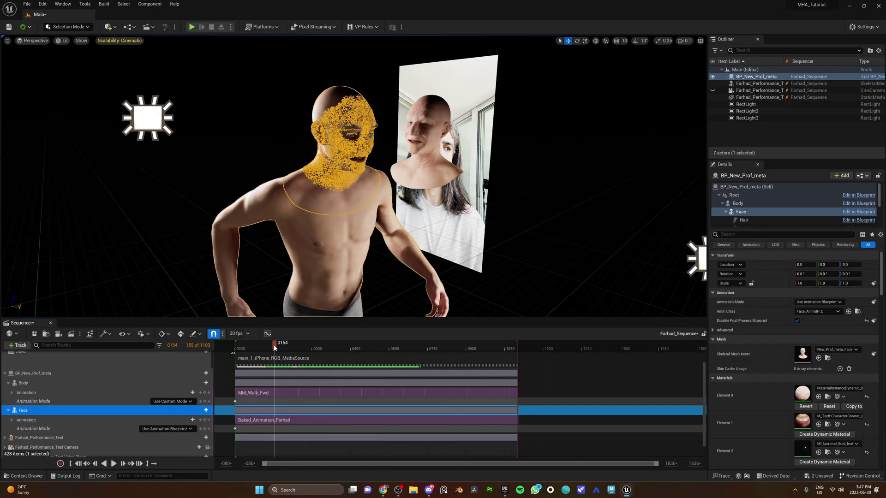
pyautogui.press('space')
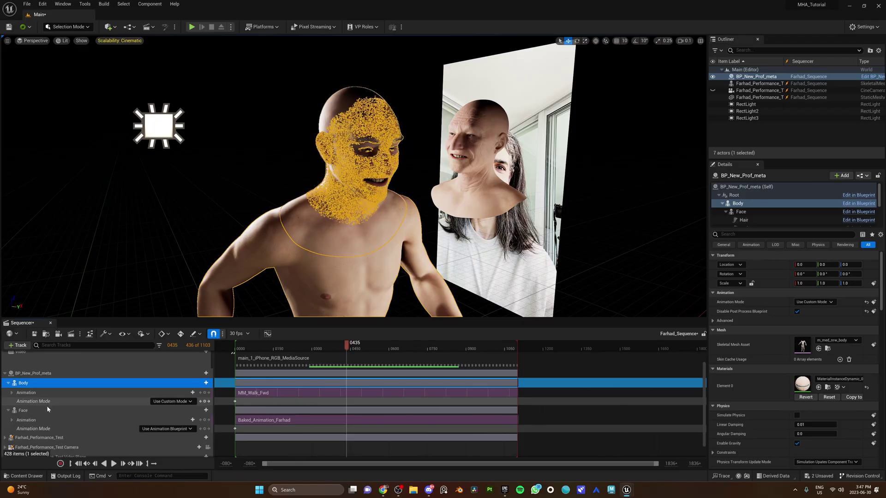
# - Open the Face component's Face_AnimBP animation blueprint and bring up the Layered blend per bone node in its AnimGraph
pyautogui.click(47, 410)
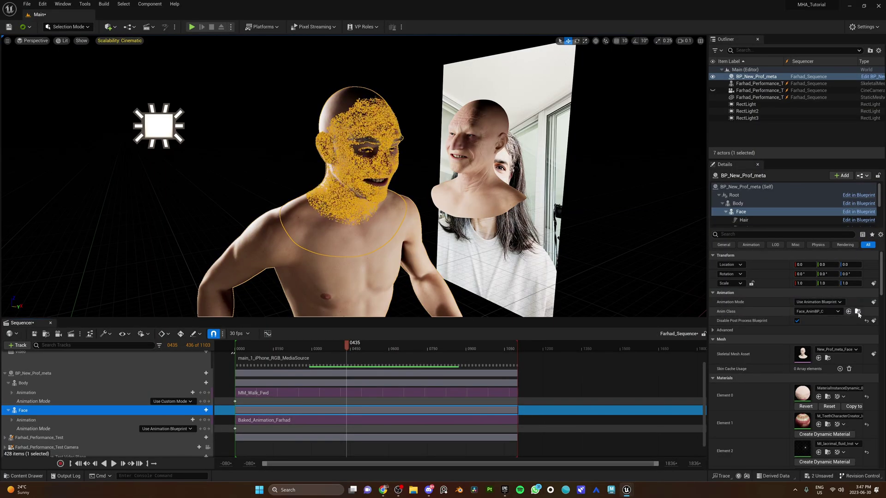
pyautogui.click(858, 312)
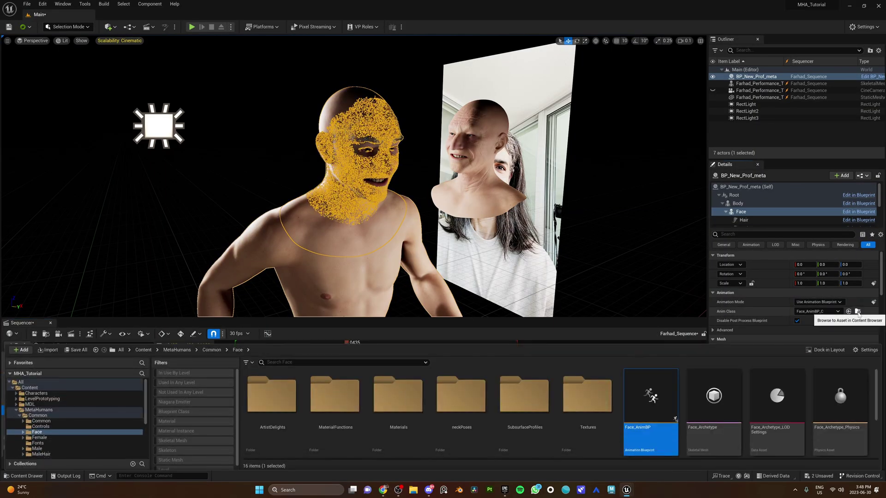
pyautogui.doubleClick(649, 411)
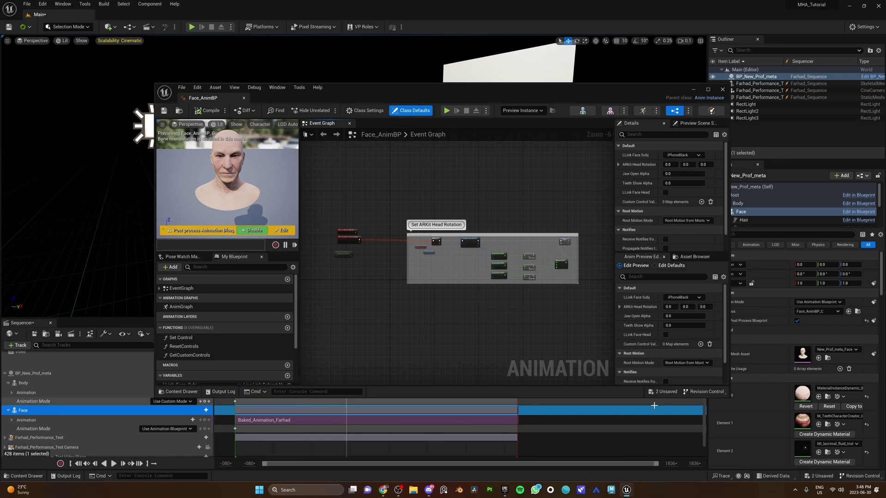
pyautogui.click(197, 308)
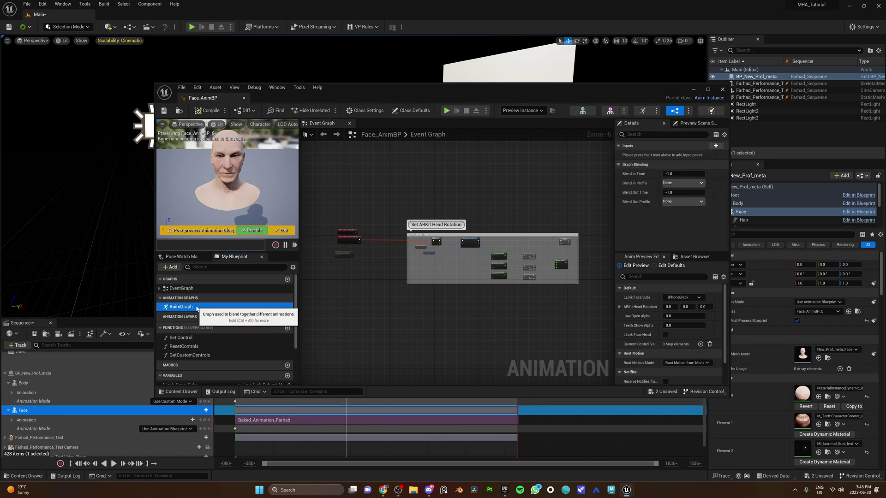
pyautogui.doubleClick(197, 308)
pyautogui.scroll(11, 499, 266)
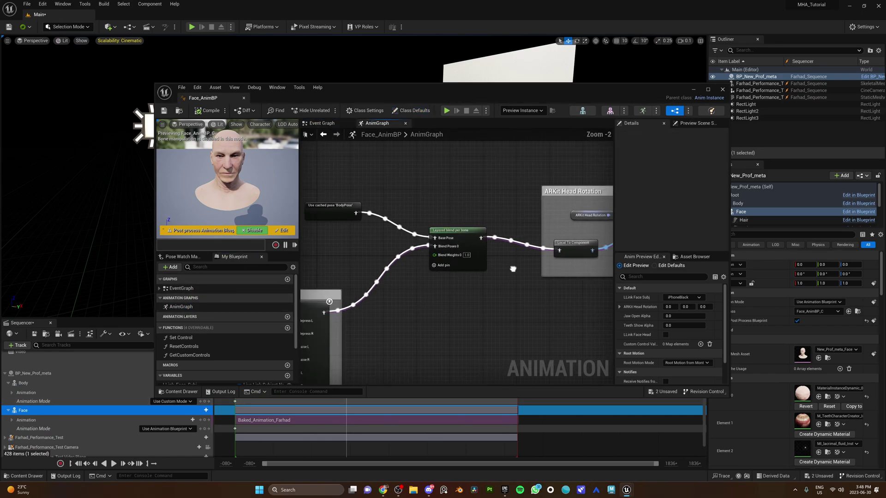
pyautogui.moveTo(438, 307); pyautogui.dragTo(521, 331, button='right')
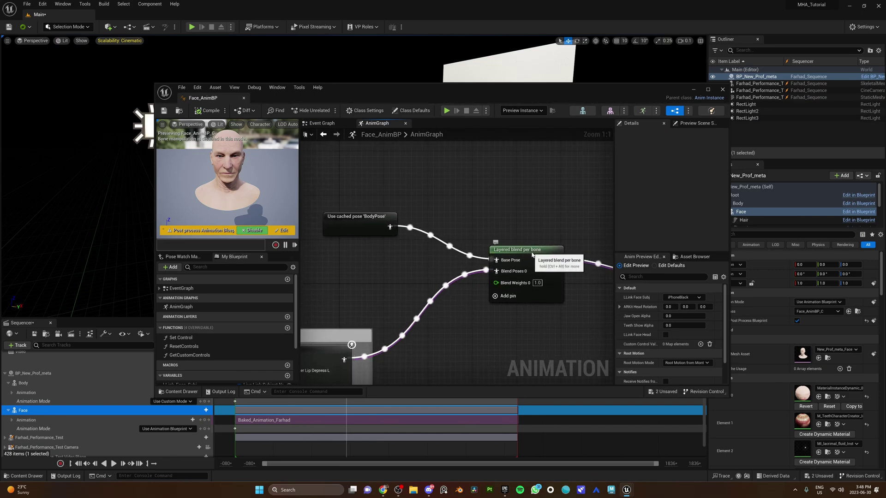
# - Duplicate the Layered blend per bone node, place the copy above it as a spare, and set the original's Blend Mode to Blend Mask
pyautogui.click(532, 255)
pyautogui.scroll(-3, 484, 261)
pyautogui.hotkey('ctrl', 'd')
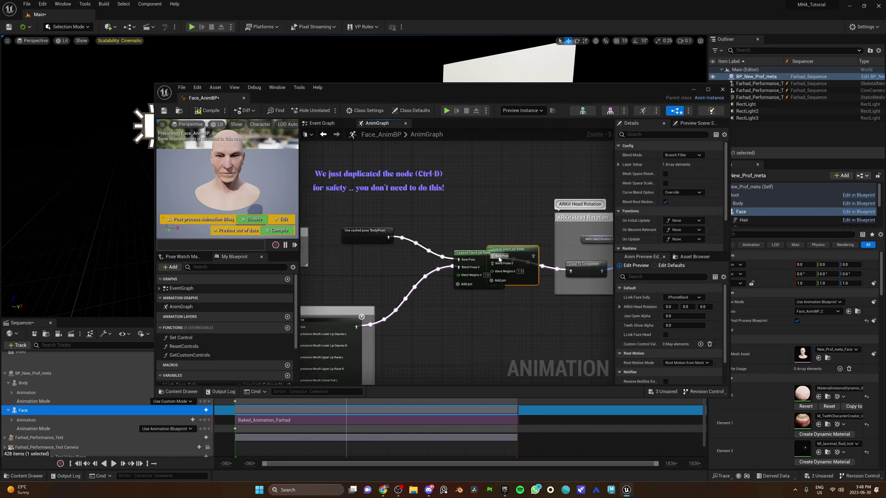
pyautogui.moveTo(513, 253); pyautogui.dragTo(481, 175)
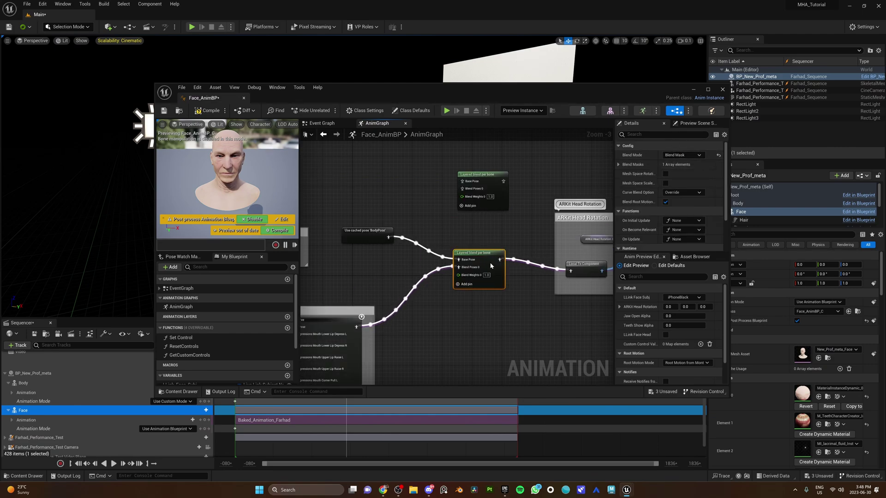
# - Add a blend mask named Blending to Face_Archetype_Skeleton and filter its skeleton tree for the head bones
pyautogui.click(580, 111)
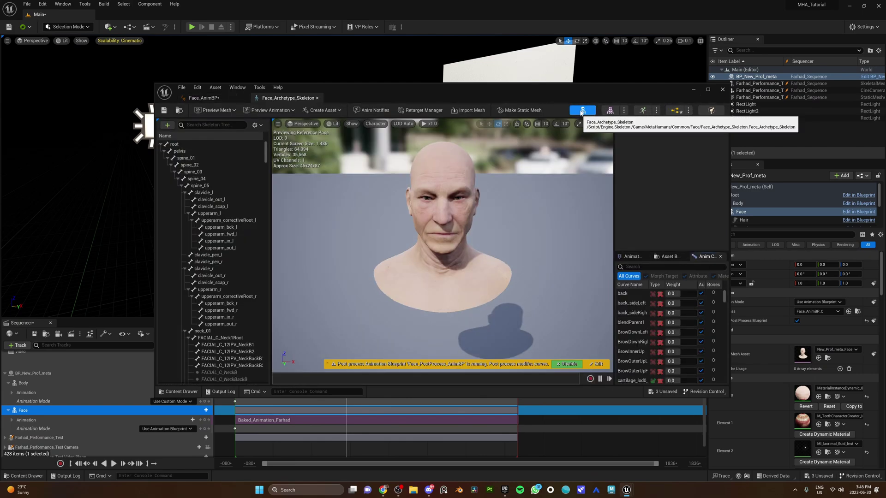
pyautogui.click(261, 126)
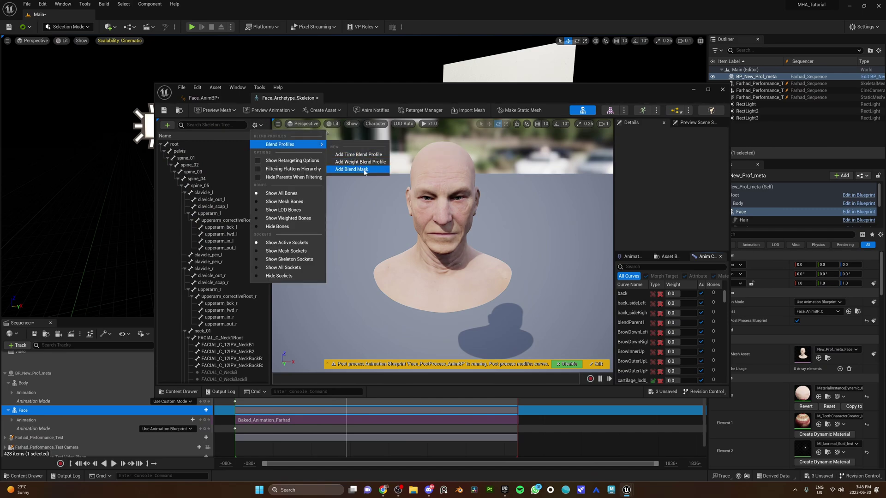
pyautogui.click(364, 170)
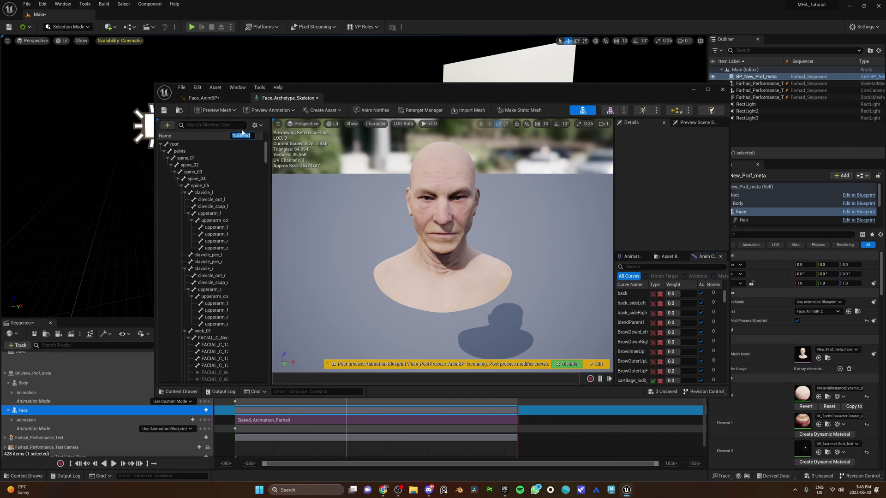
pyautogui.write('Blending')
pyautogui.press('Return')
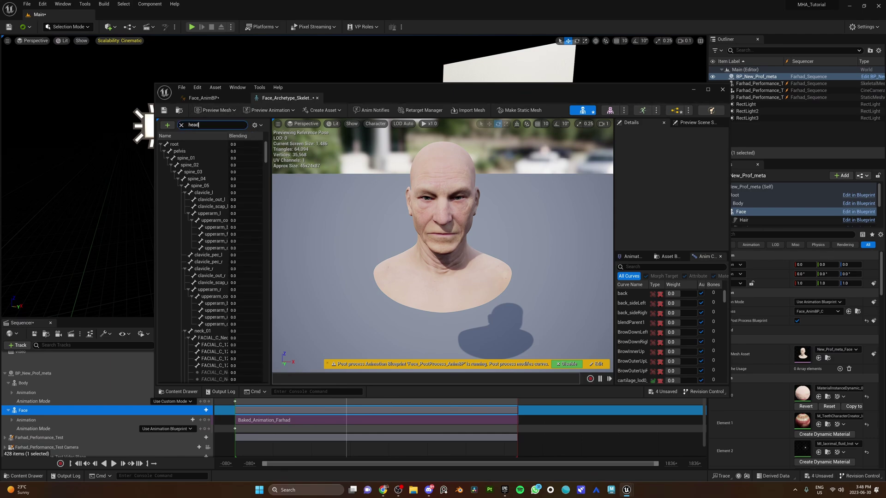
pyautogui.click(210, 207)
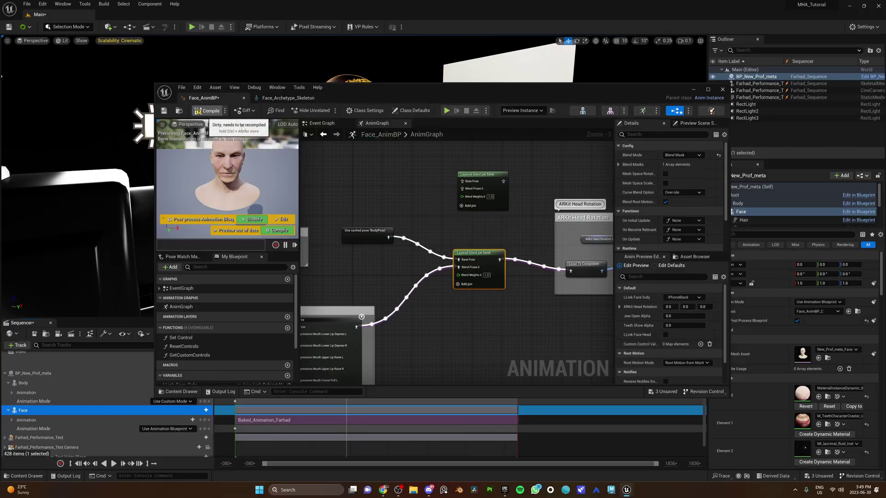
# - Assign the Blending mask to index 0 of the connected Layered blend per bone node, compile Face_AnimBP, and close its editor
pyautogui.click(208, 112)
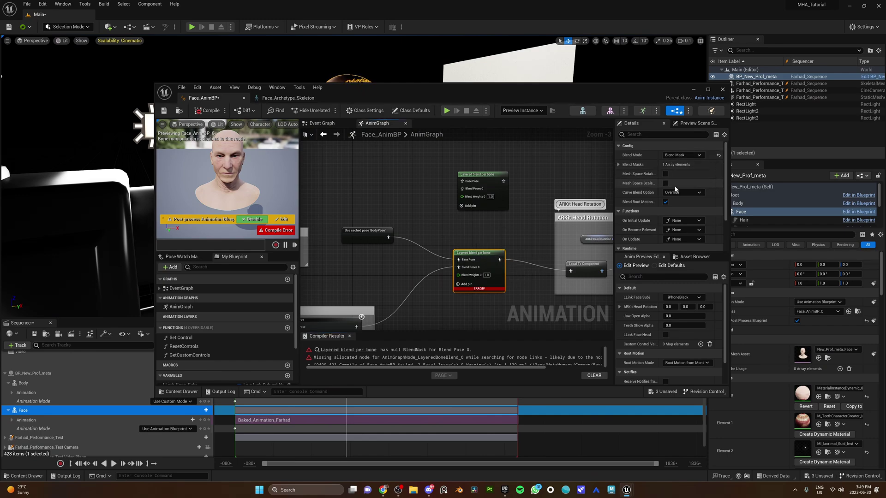
pyautogui.click(619, 164)
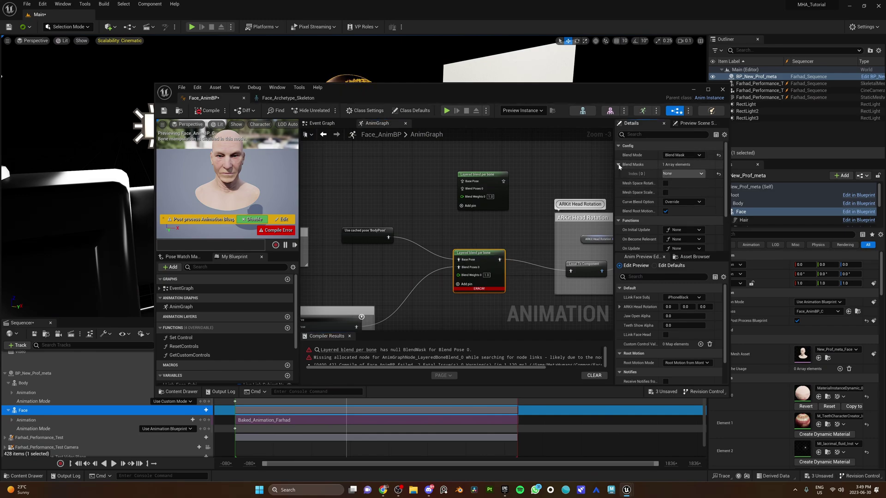
pyautogui.click(691, 206)
pyautogui.click(208, 111)
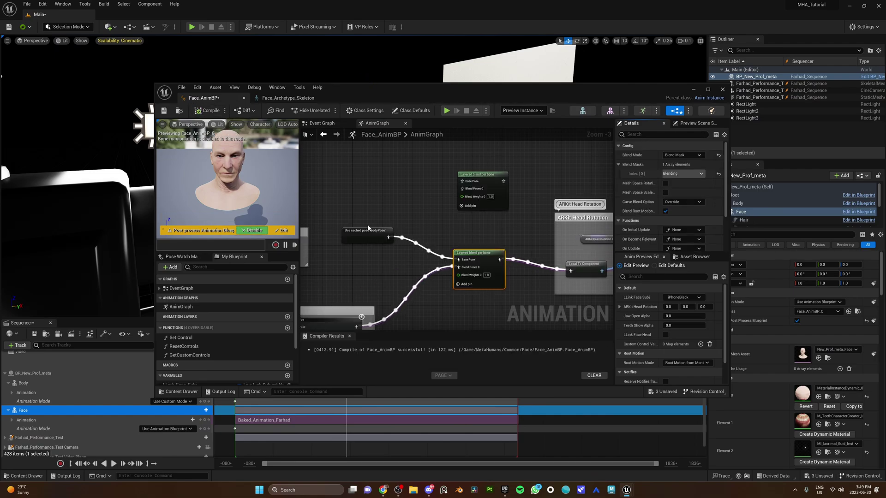
pyautogui.click(245, 98)
pyautogui.click(244, 99)
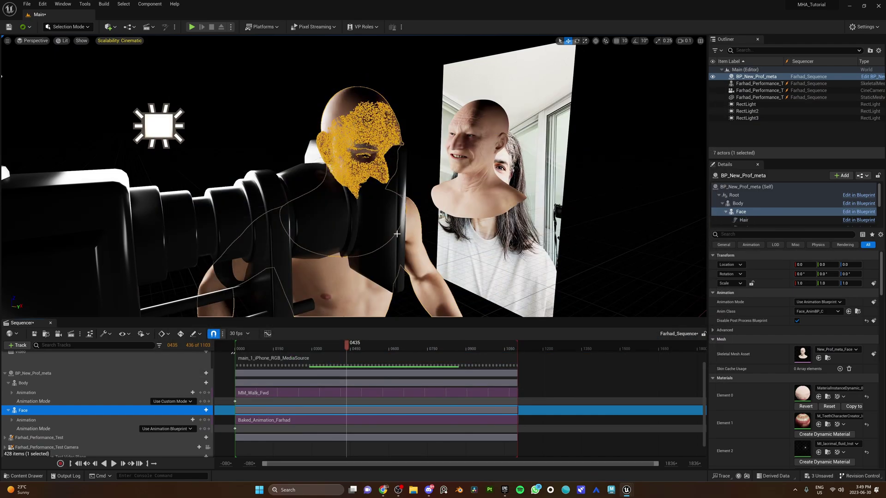
# - Hide the camera model blocking the view of the MetaHuman and play the sequence from frame 0
pyautogui.click(272, 253)
pyautogui.press('h')
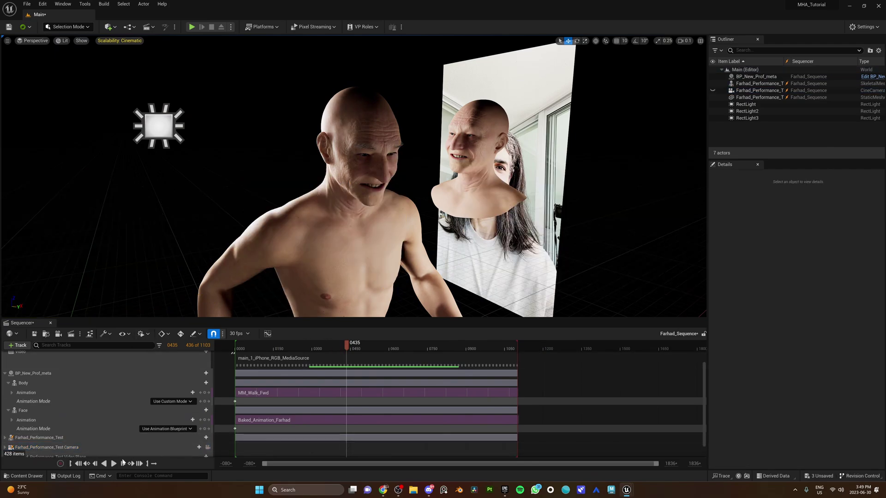
pyautogui.click(237, 347)
pyautogui.press('space')
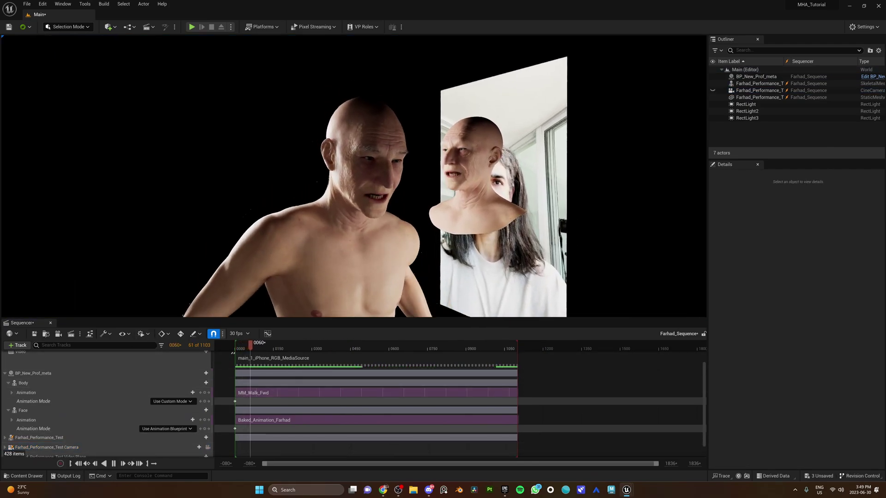